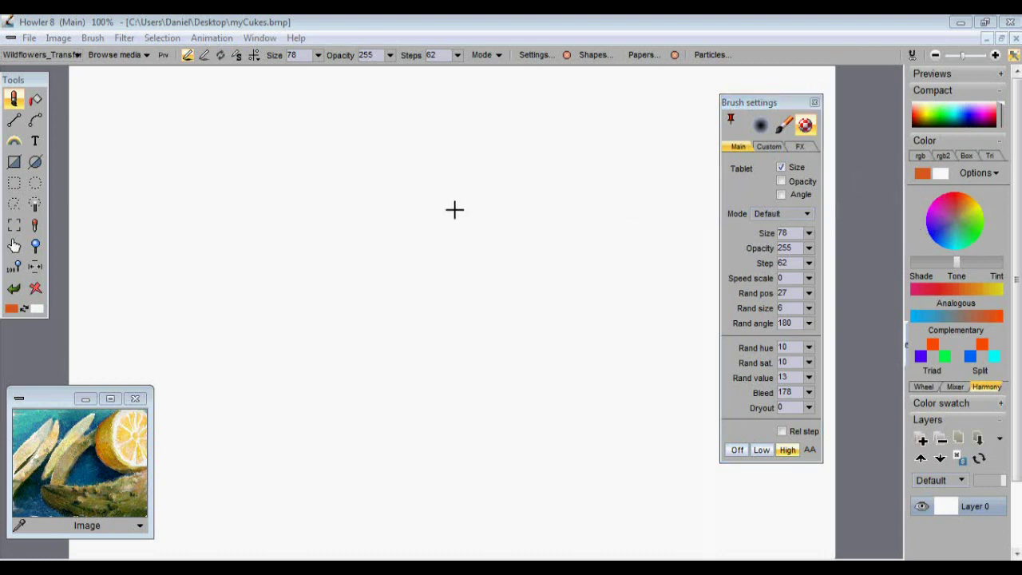
Step: Choose yellow on the color wheel and shift the Brush settings panel toward the edge of the canvas
click(973, 216)
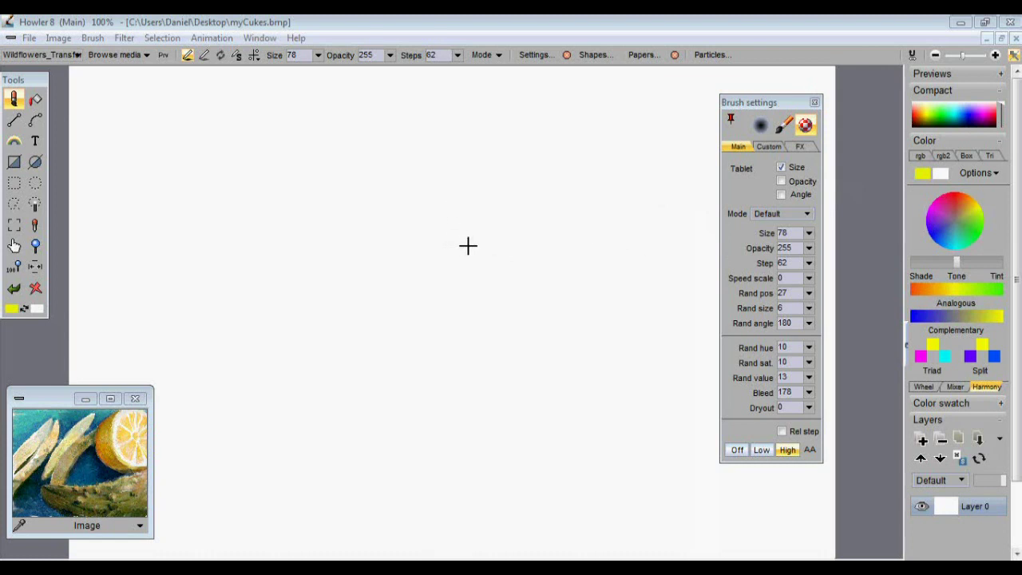
drag(763, 104, 804, 109)
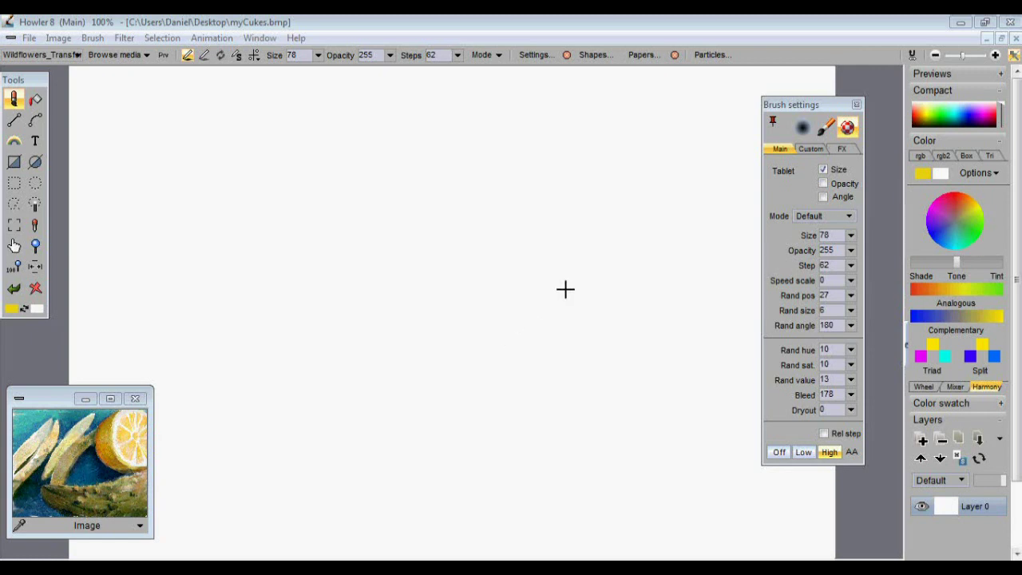
Step: Look through the list of pigment profiles available in the color options without choosing one
click(988, 177)
mouse_move(981, 183)
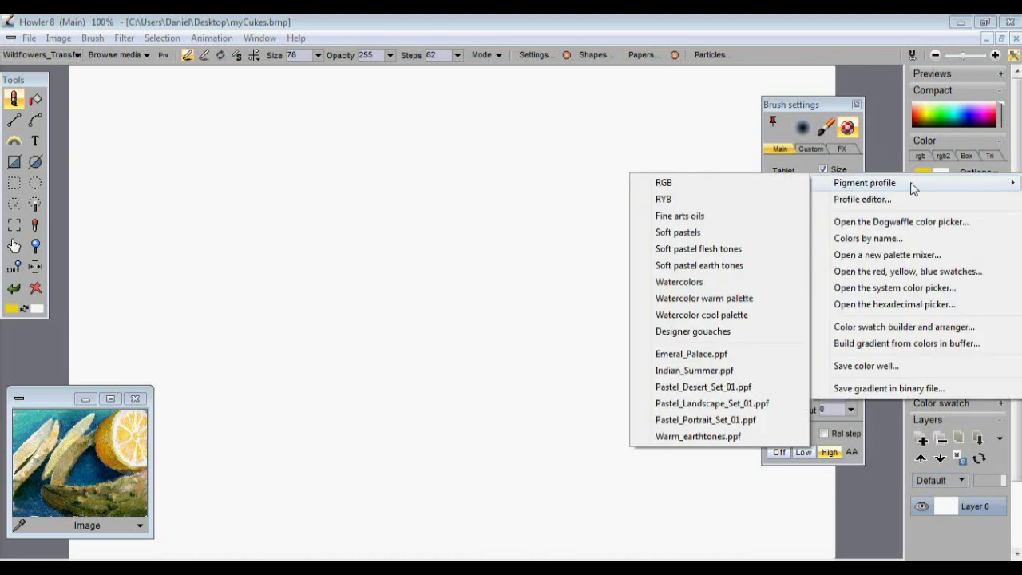
click(1012, 179)
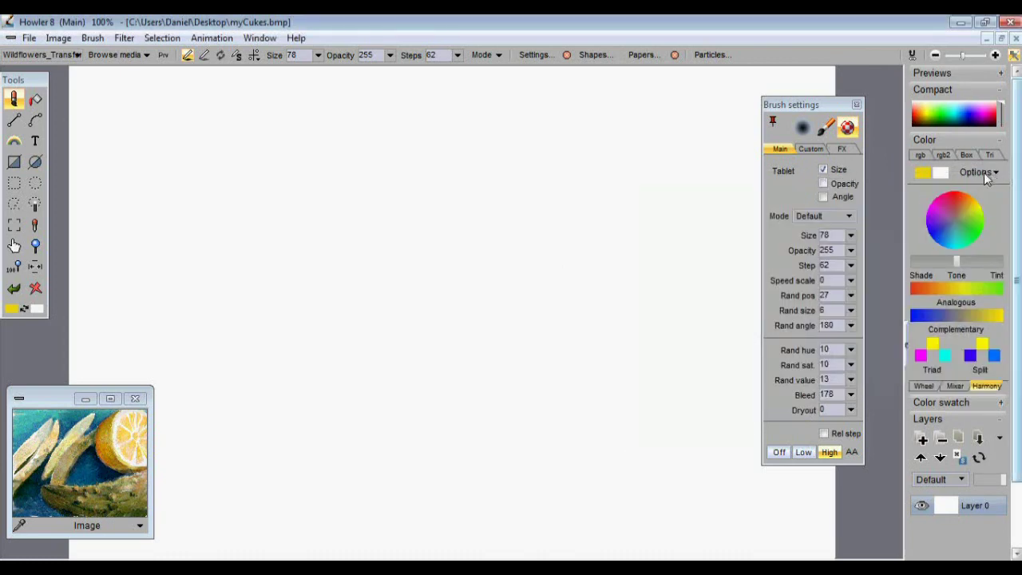
click(988, 173)
mouse_move(926, 185)
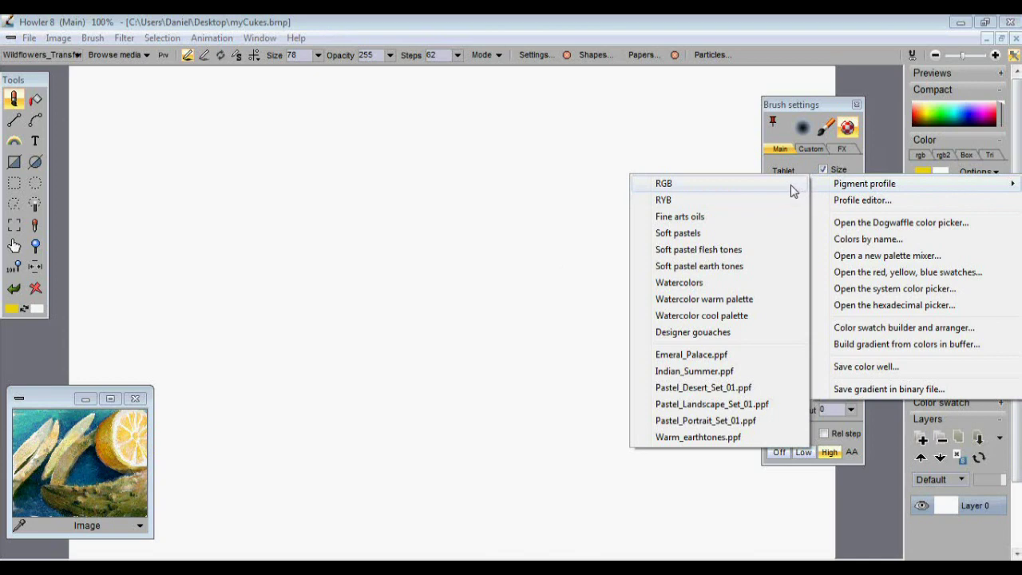
click(1010, 170)
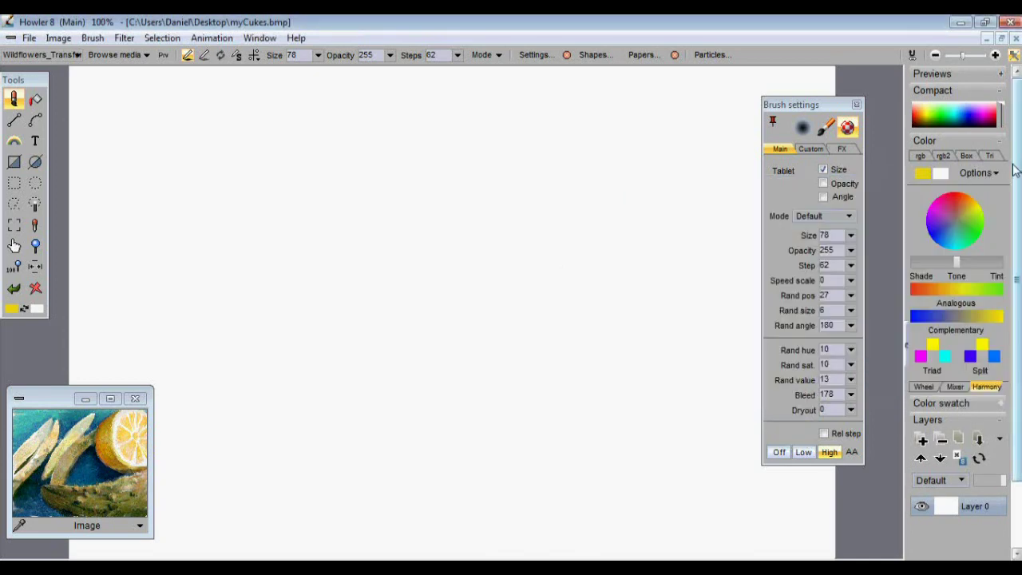
double_click(648, 24)
double_click(644, 24)
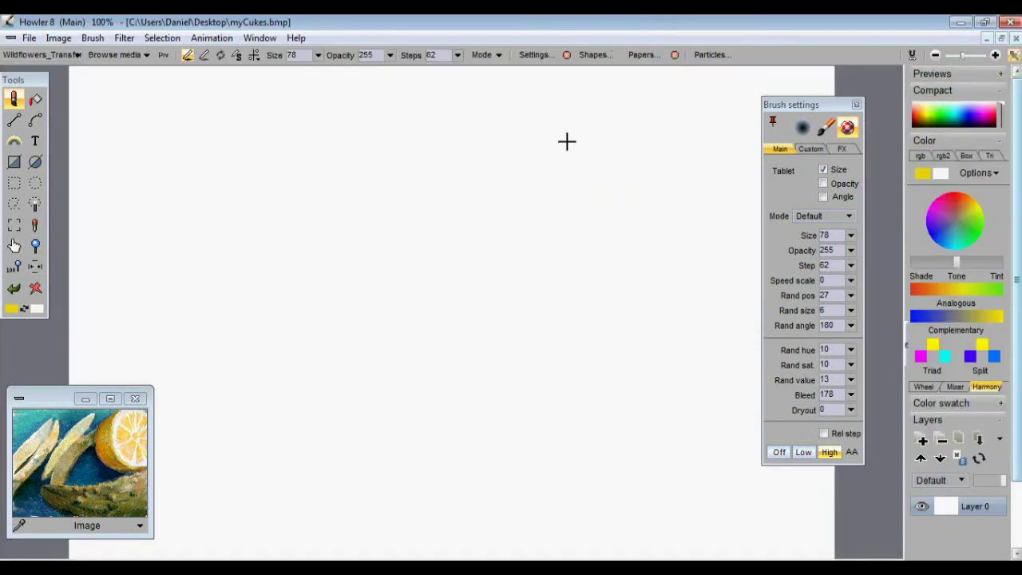
Step: Bring up the pop-up color picker at several different places on the canvas and dismiss it
drag(458, 286, 438, 297)
right_click(437, 297)
key(ctrl+z)
right_click(66, 280)
right_click(392, 270)
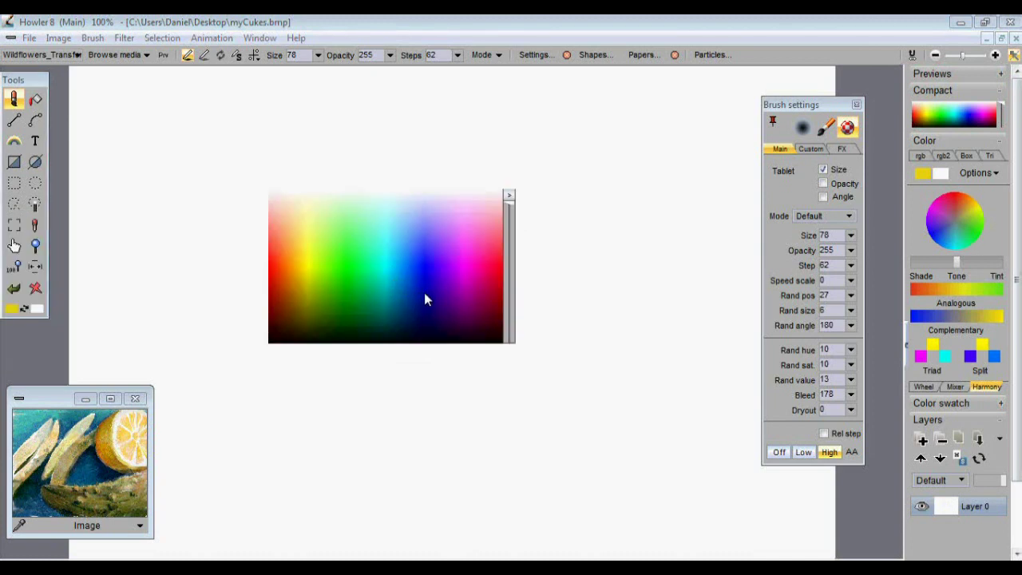
right_click(620, 251)
right_click(471, 325)
right_click(401, 366)
right_click(425, 152)
right_click(302, 309)
right_click(712, 226)
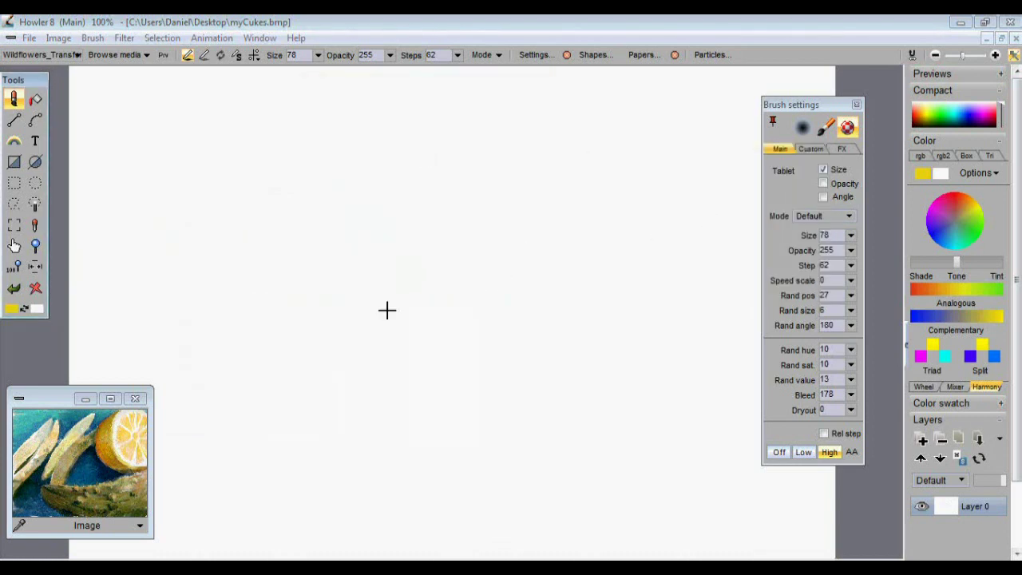
Step: Paint a short test stroke with the Wildflowers_Transformed brush near the canvas center and clear the canvas
click(471, 249)
drag(474, 250, 511, 263)
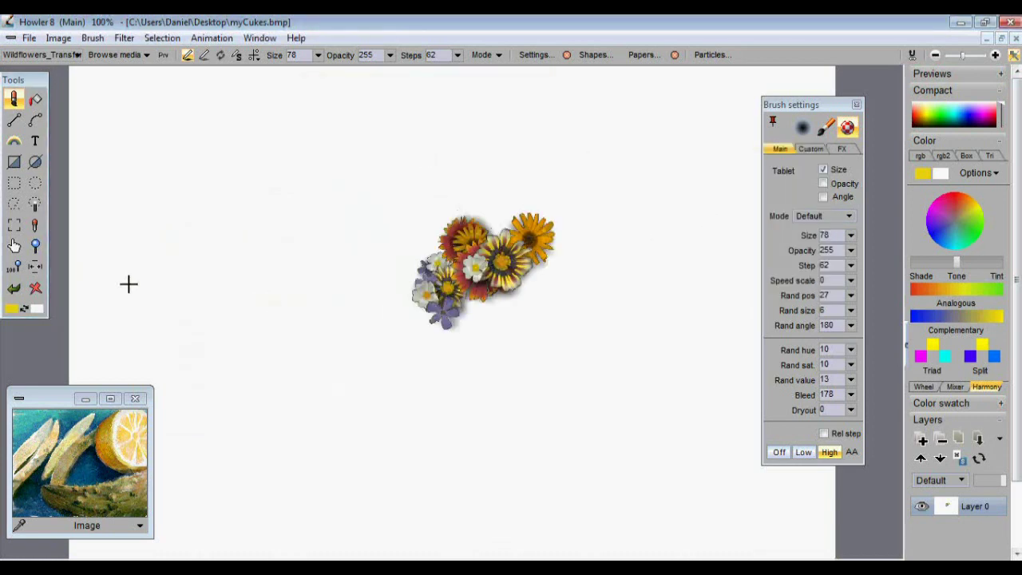
key(Delete)
Step: Browse the brush media categories and select the Blockout brush from the Pastels category
click(135, 56)
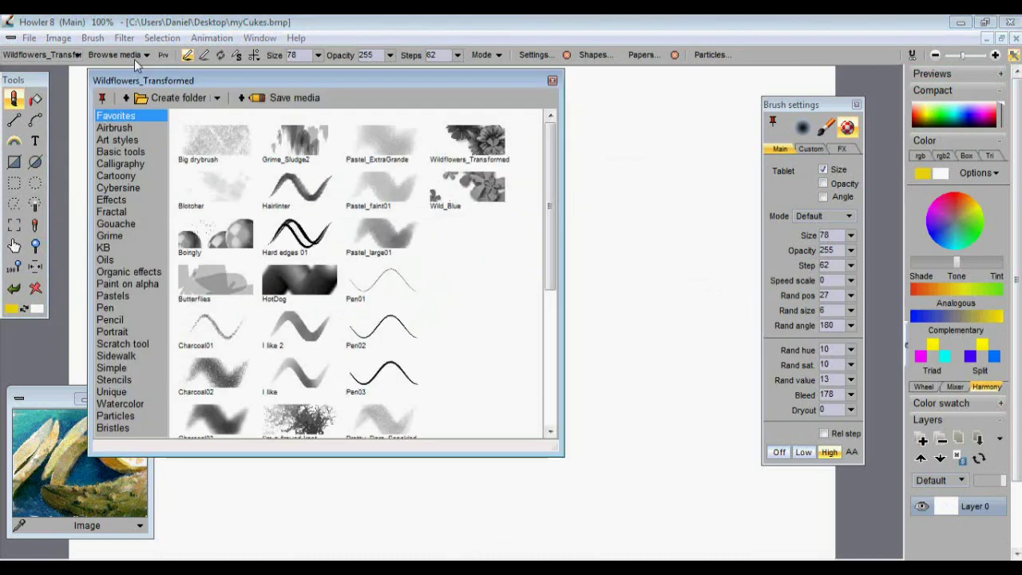
click(120, 130)
click(141, 271)
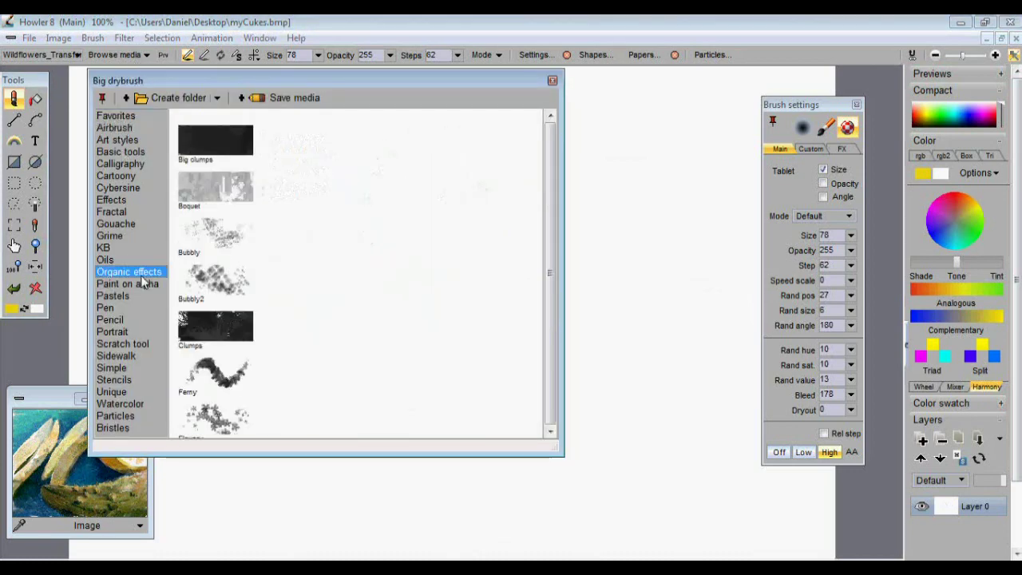
click(142, 284)
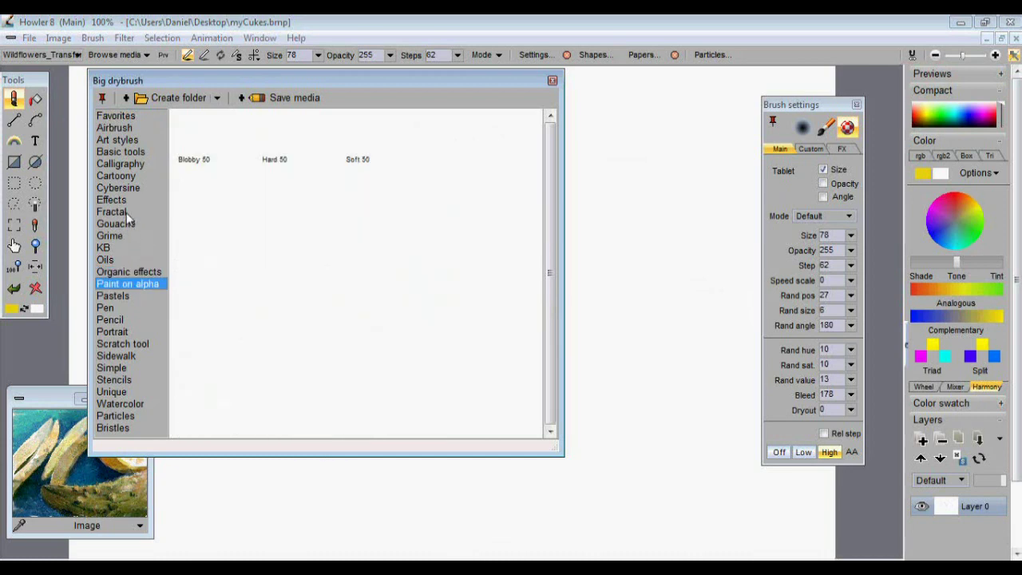
click(121, 297)
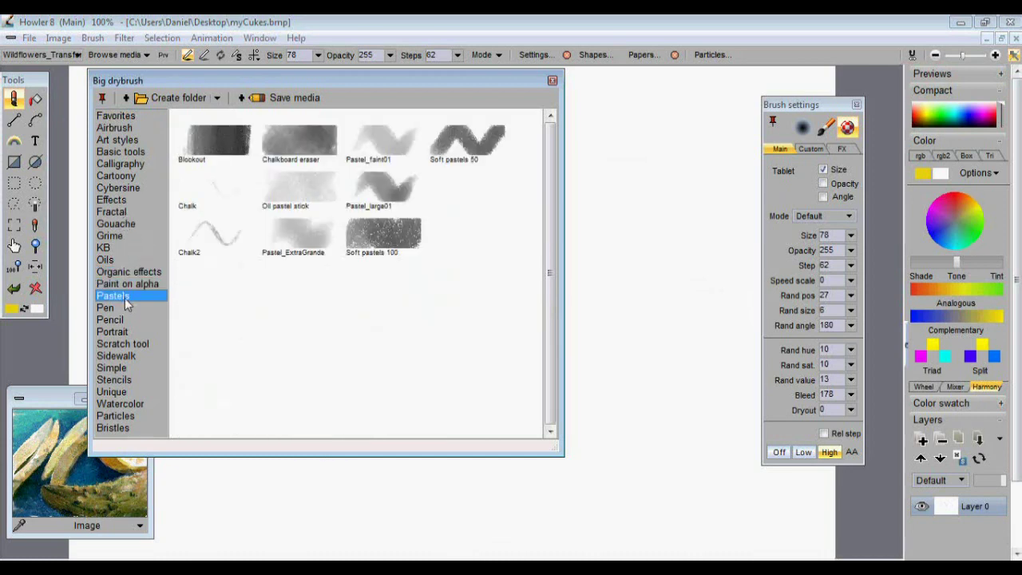
double_click(238, 156)
Step: Test the Blockout brush with broad overlapping yellow strokes across the canvas, and clear the canvas
mouse_move(247, 276)
mouse_down()
mouse_move(401, 171)
mouse_move(476, 195)
mouse_move(360, 298)
mouse_move(377, 338)
mouse_move(498, 285)
mouse_up()
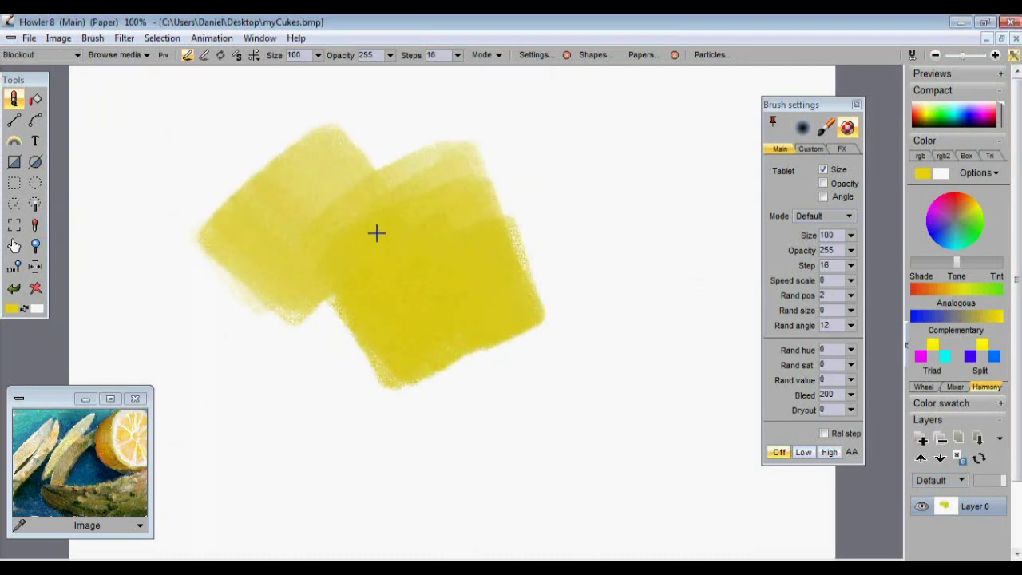
mouse_move(578, 171)
mouse_down()
mouse_move(553, 199)
mouse_move(562, 210)
mouse_move(644, 206)
mouse_move(667, 237)
mouse_move(576, 265)
mouse_move(584, 282)
mouse_move(638, 299)
mouse_move(554, 325)
mouse_up()
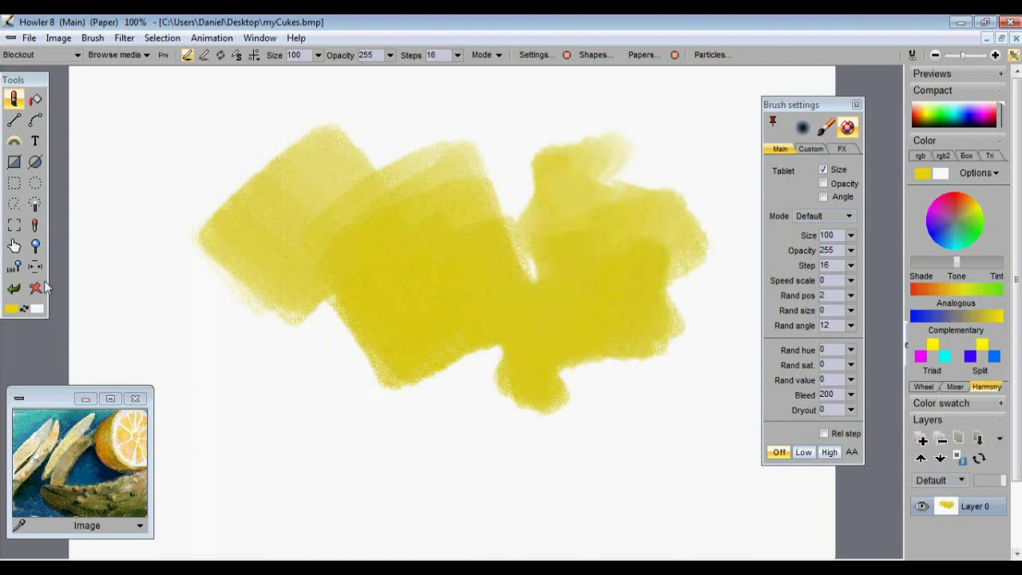
click(35, 288)
Step: Choose blue on the color wheel, make a short test stroke and clear the canvas
click(945, 233)
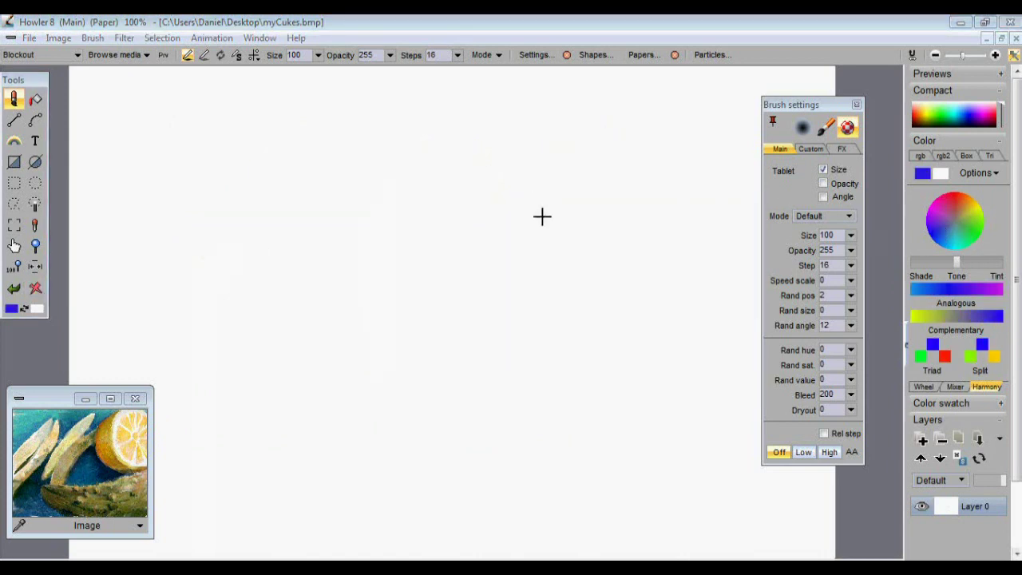
mouse_move(172, 260)
mouse_down()
mouse_move(219, 217)
mouse_move(218, 254)
mouse_move(288, 227)
mouse_move(207, 283)
mouse_up()
click(35, 288)
Step: Paint adjoining blue, green, magenta and second green patches mid-canvas, changing colors with the pop-up color picker
right_click(367, 230)
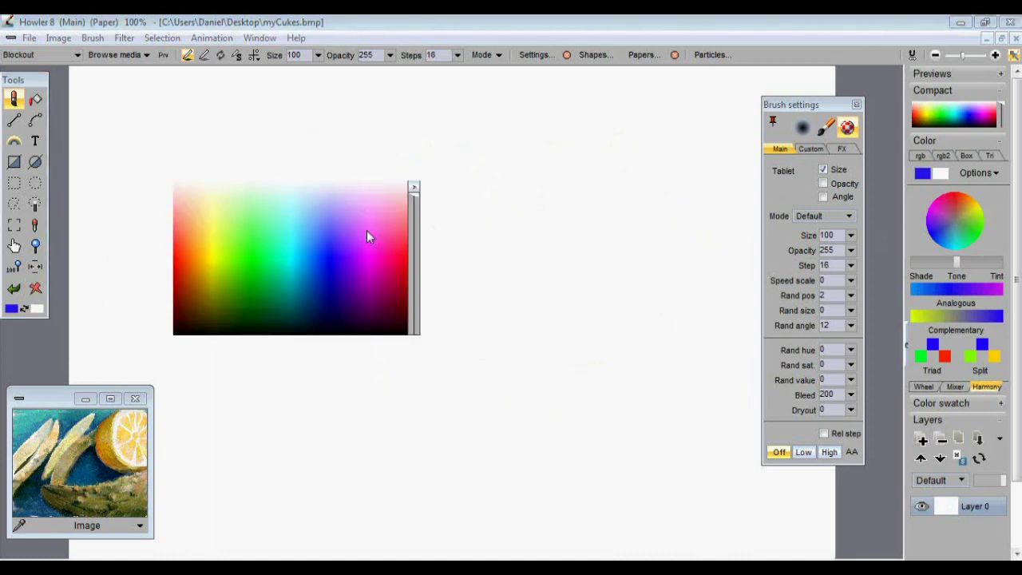
mouse_move(527, 217)
mouse_down()
mouse_move(412, 221)
mouse_move(365, 269)
mouse_up()
right_click(461, 210)
click(343, 252)
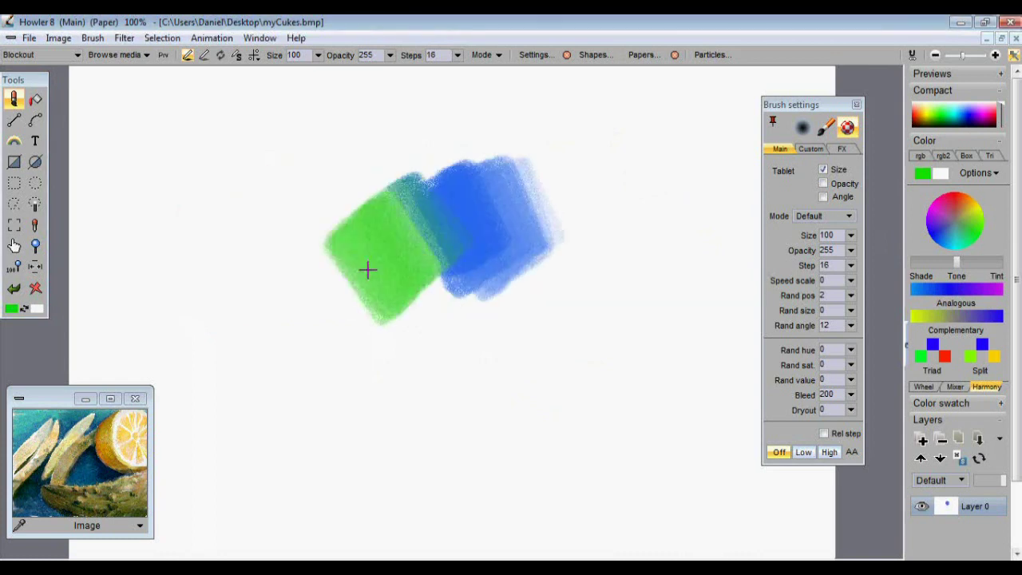
right_click(445, 273)
click(464, 266)
mouse_move(435, 288)
mouse_down()
mouse_move(417, 317)
mouse_move(467, 347)
mouse_up()
right_click(417, 317)
click(418, 317)
drag(459, 285, 551, 343)
Step: Add a yellow and a pale orange patch beside the others using the pop-up color picker, and clear the canvas
right_click(404, 290)
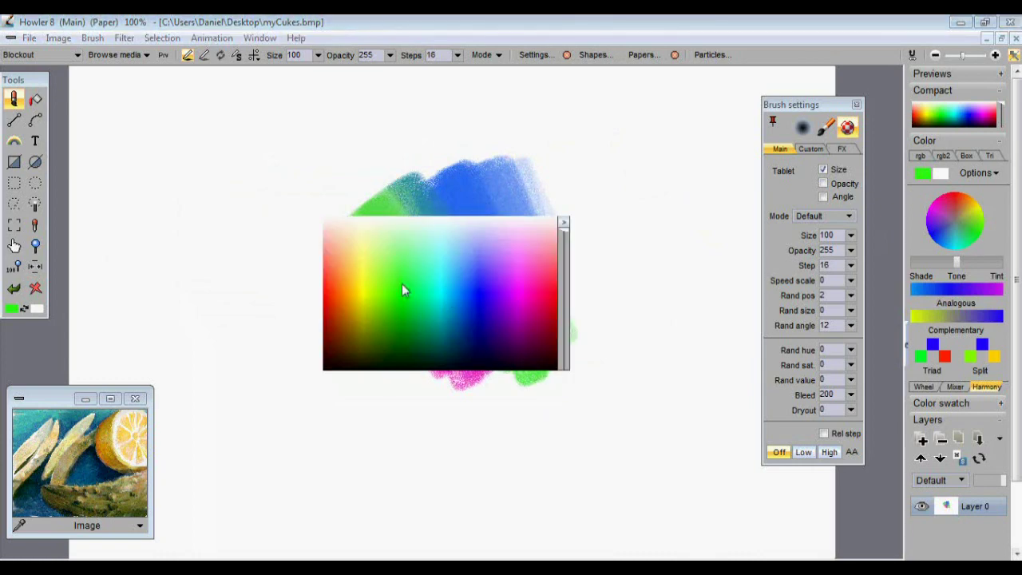
click(359, 299)
mouse_move(351, 239)
mouse_down()
mouse_move(338, 285)
mouse_move(356, 340)
mouse_up()
right_click(356, 340)
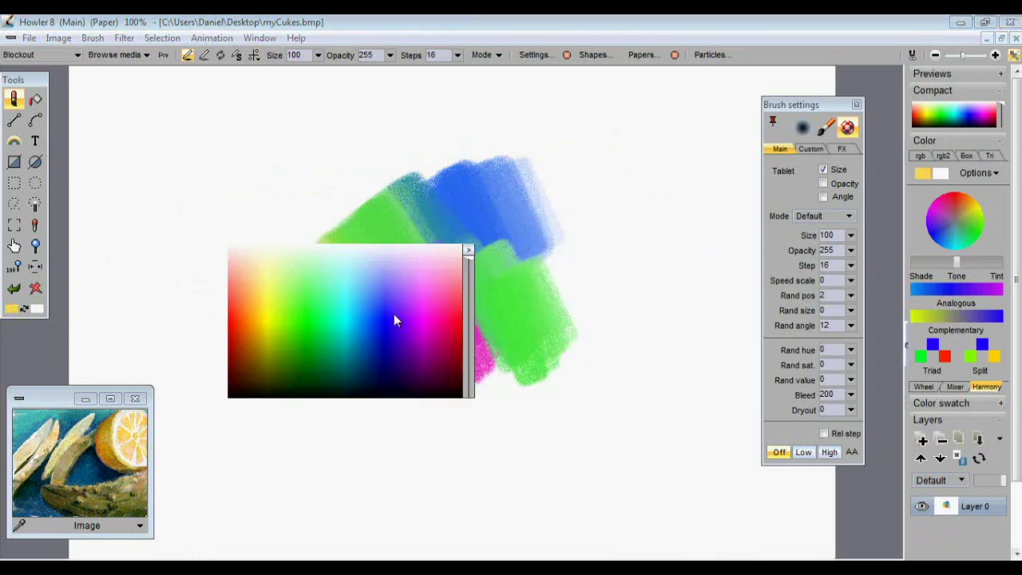
click(299, 264)
mouse_move(298, 264)
mouse_down()
mouse_move(322, 216)
mouse_move(273, 213)
mouse_move(258, 192)
mouse_up()
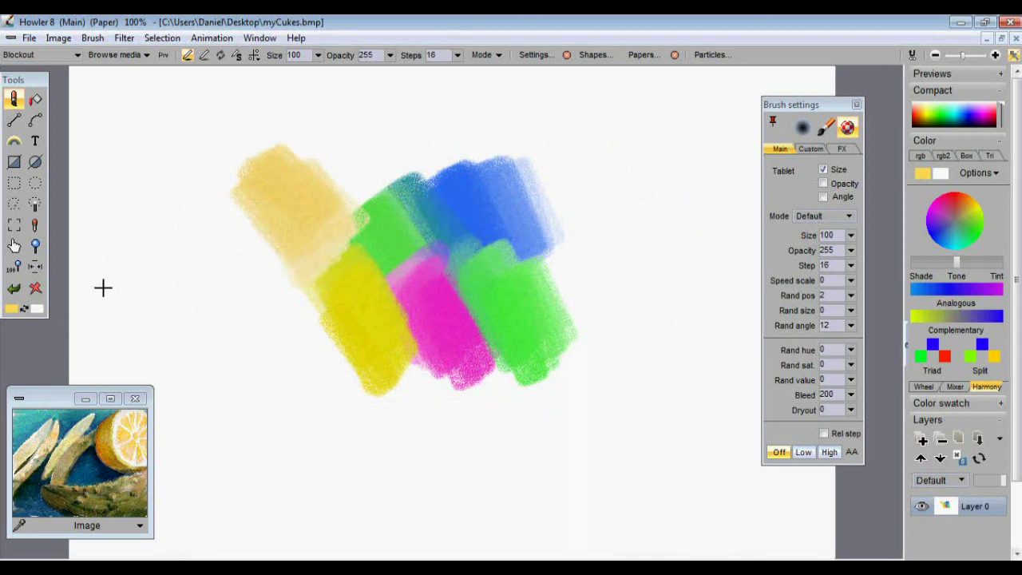
click(36, 292)
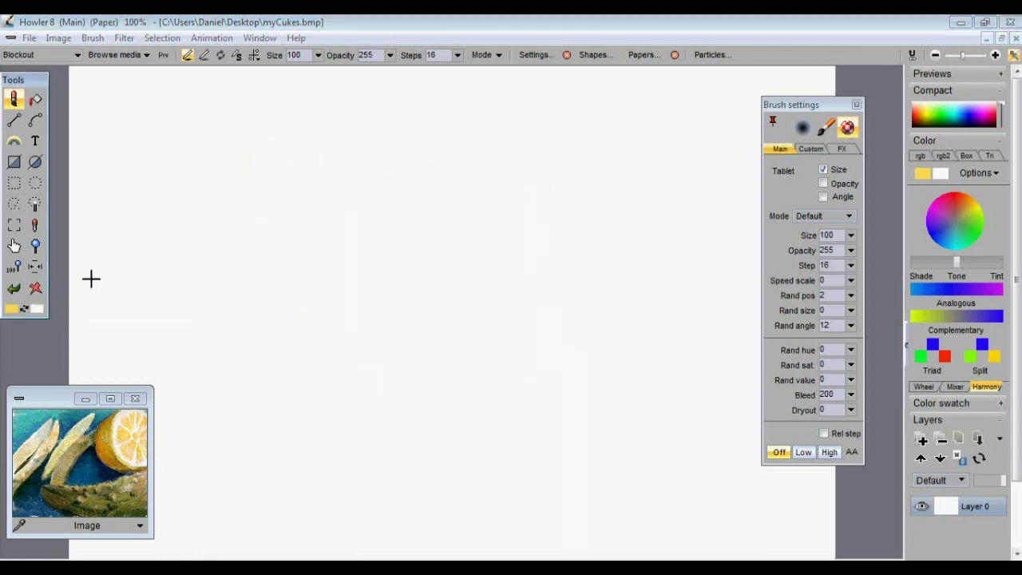
Step: Pick light green in the pop-up color picker, paint a small test patch and clear the canvas
right_click(447, 289)
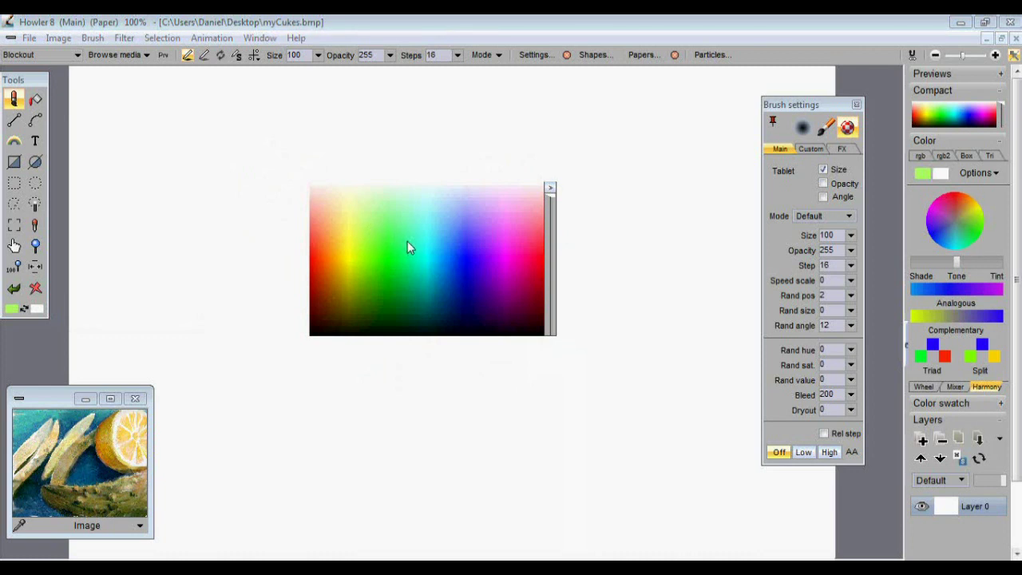
mouse_move(332, 276)
mouse_down()
mouse_move(370, 246)
mouse_move(409, 260)
mouse_move(406, 307)
mouse_up()
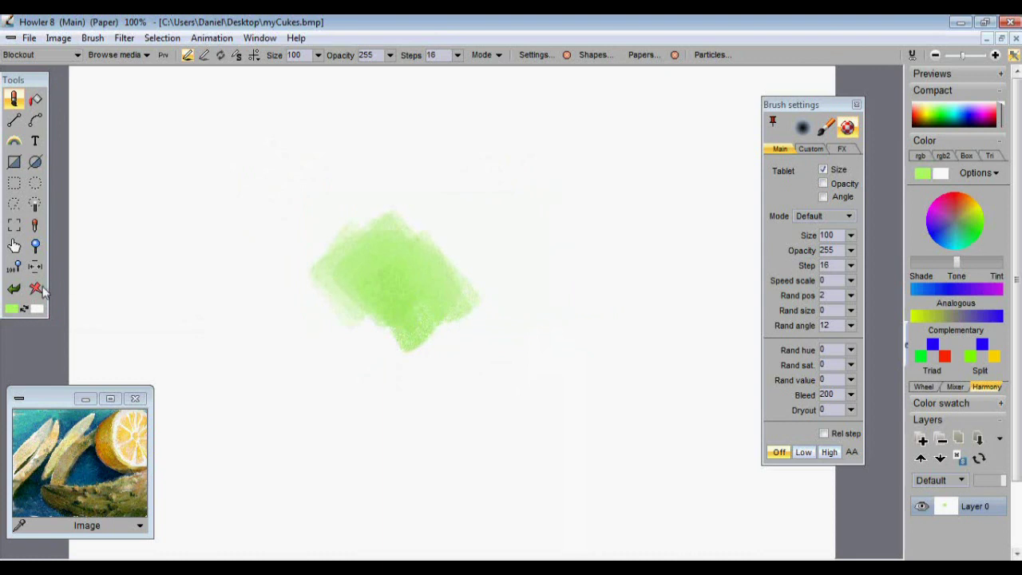
click(37, 287)
Step: Switch the pigment profile to RYB from the pop-up color picker
right_click(376, 243)
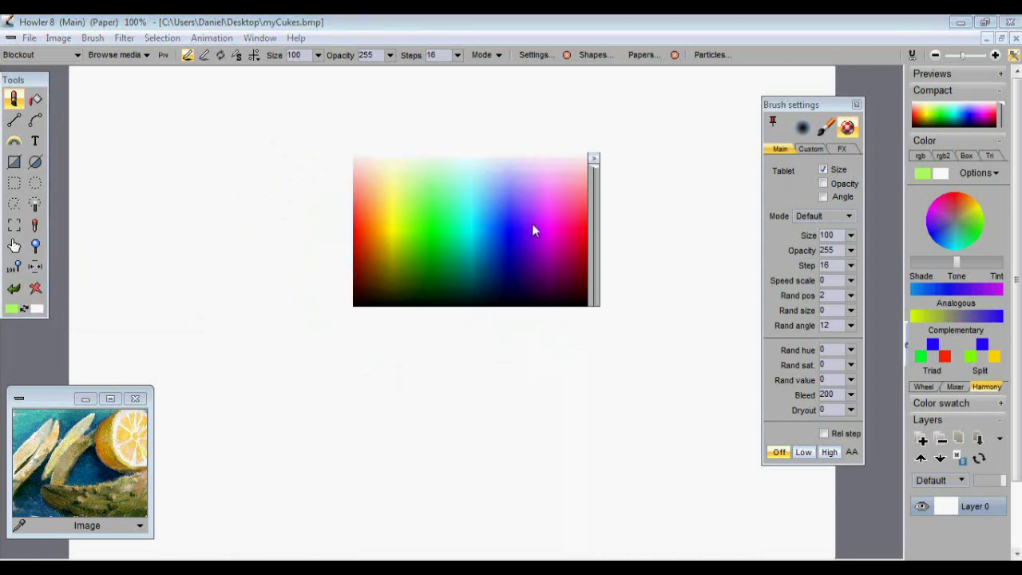
click(594, 157)
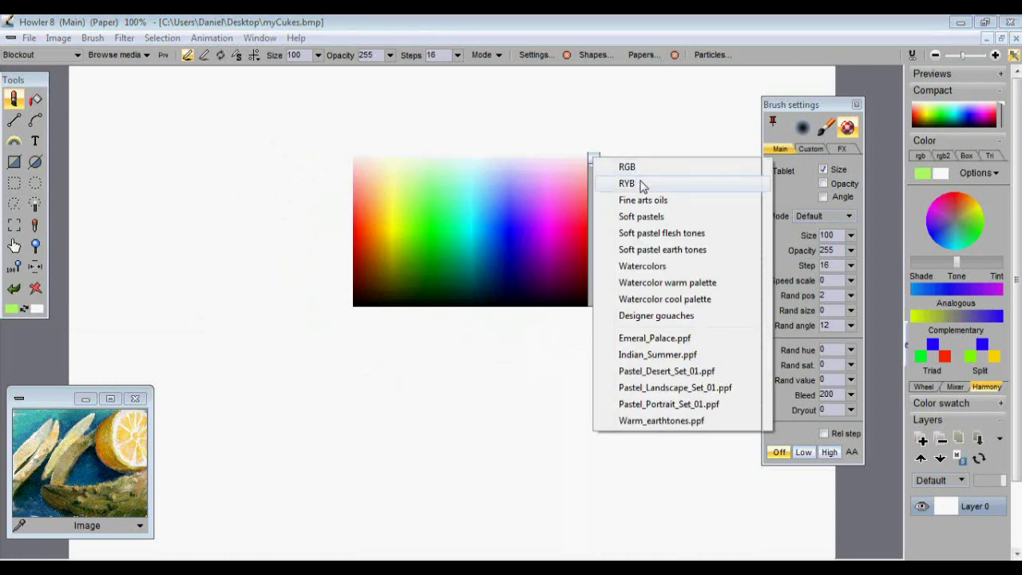
click(641, 183)
click(604, 171)
right_click(523, 198)
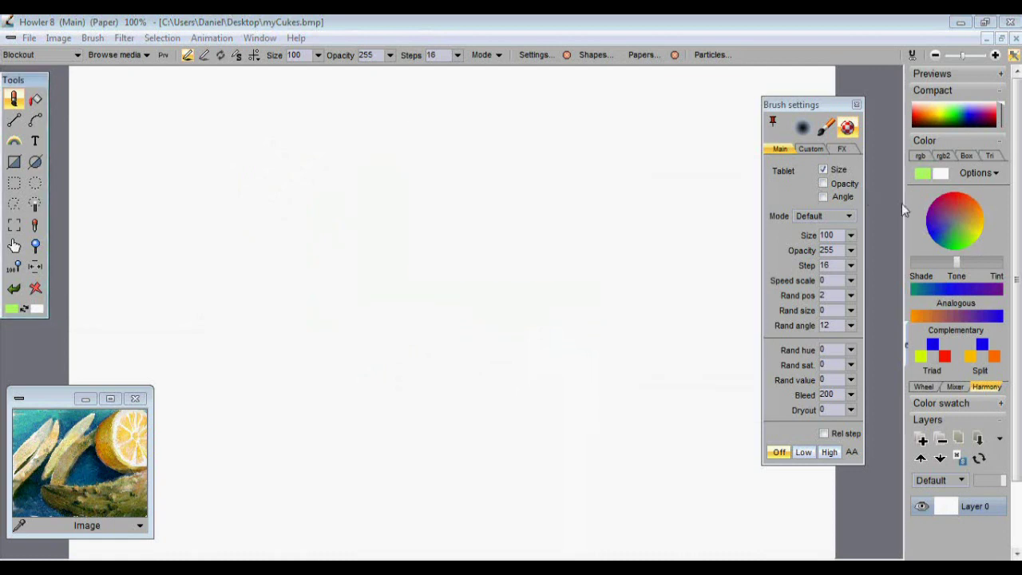
Step: Sample yellow-green and purple on the color wheel, return to yellow-green, and shift the tone slider partway toward Tint
click(978, 236)
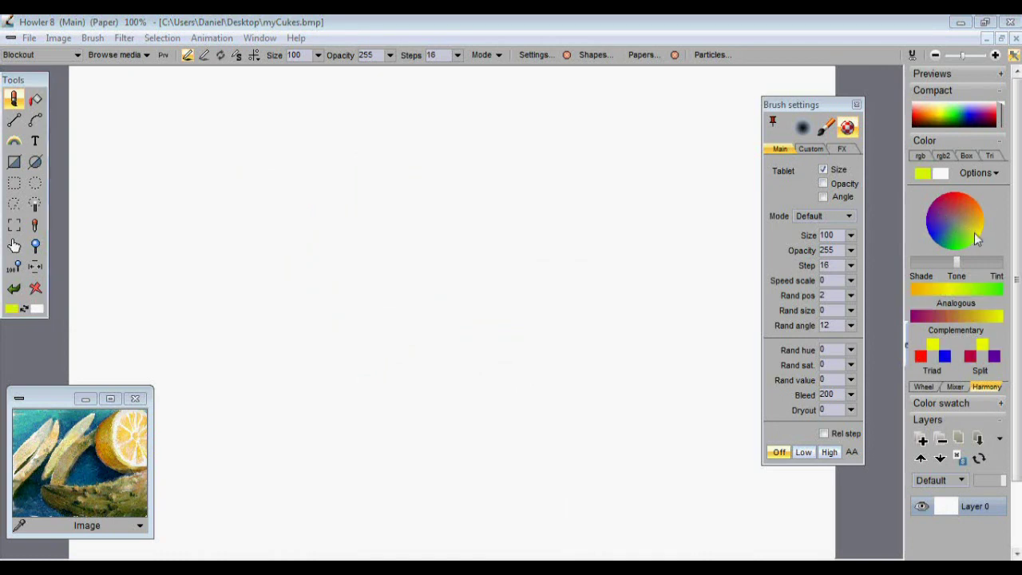
click(939, 213)
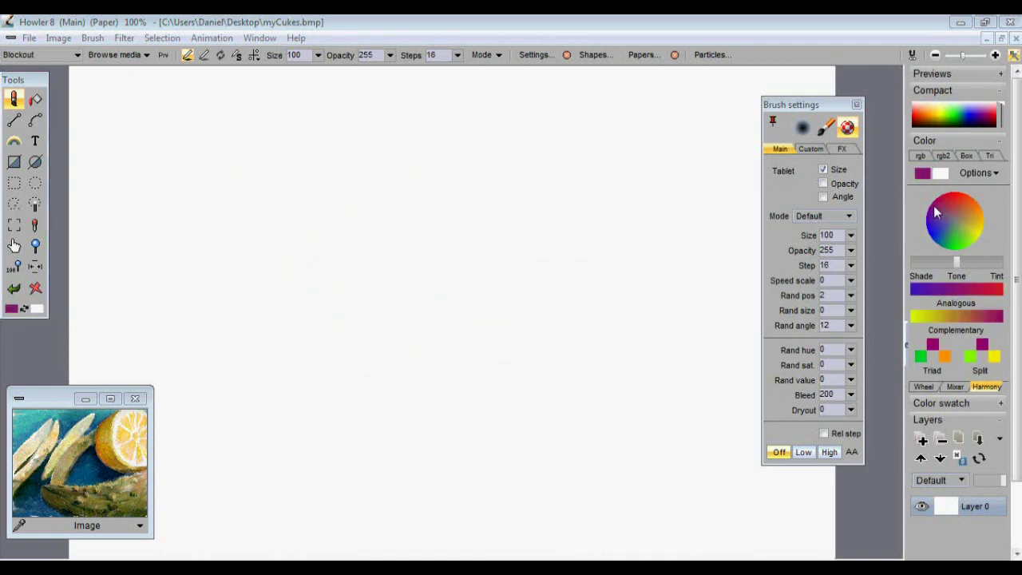
click(978, 235)
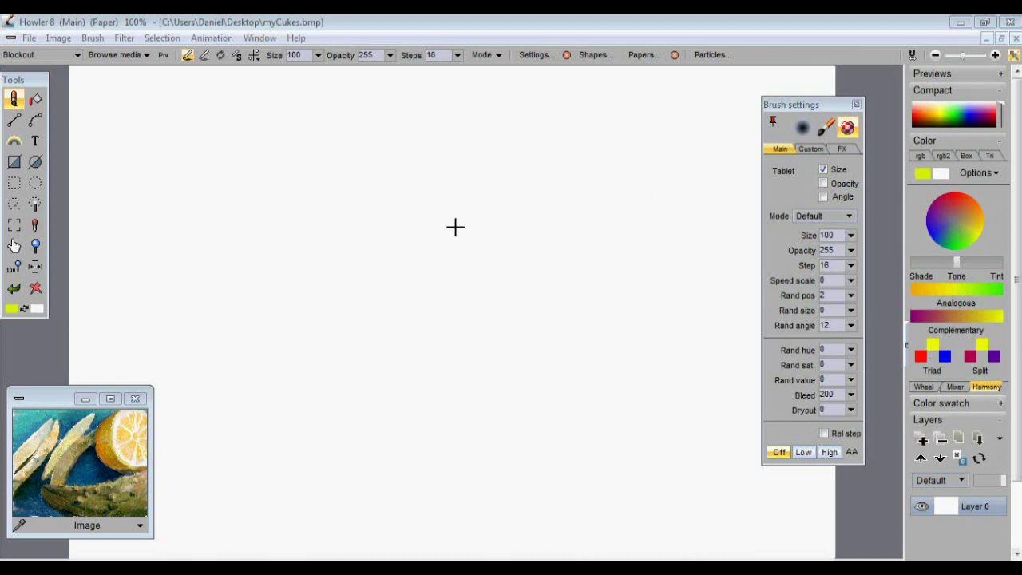
drag(956, 264, 990, 264)
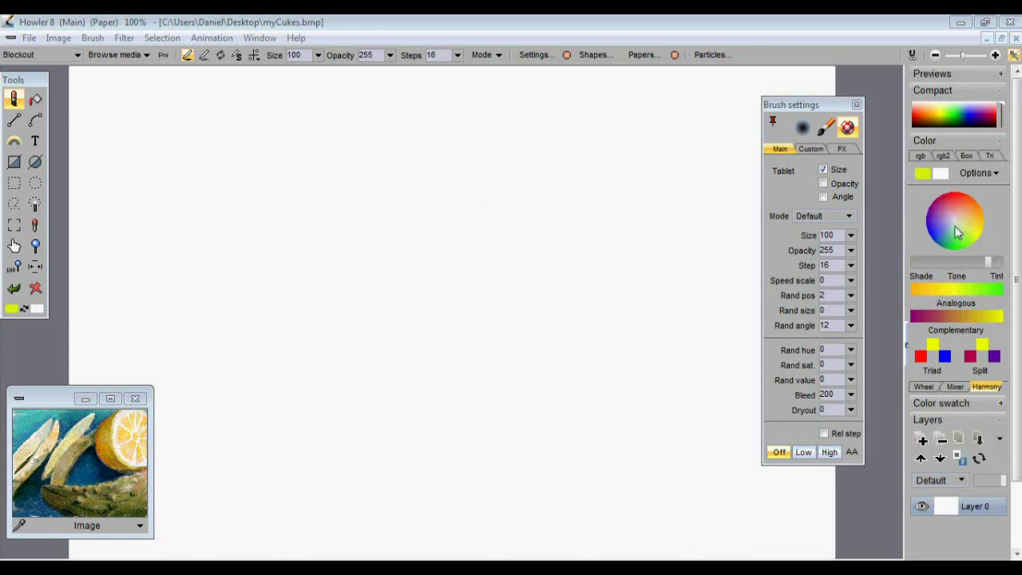
mouse_move(991, 265)
mouse_down()
mouse_move(917, 255)
mouse_move(977, 262)
mouse_up()
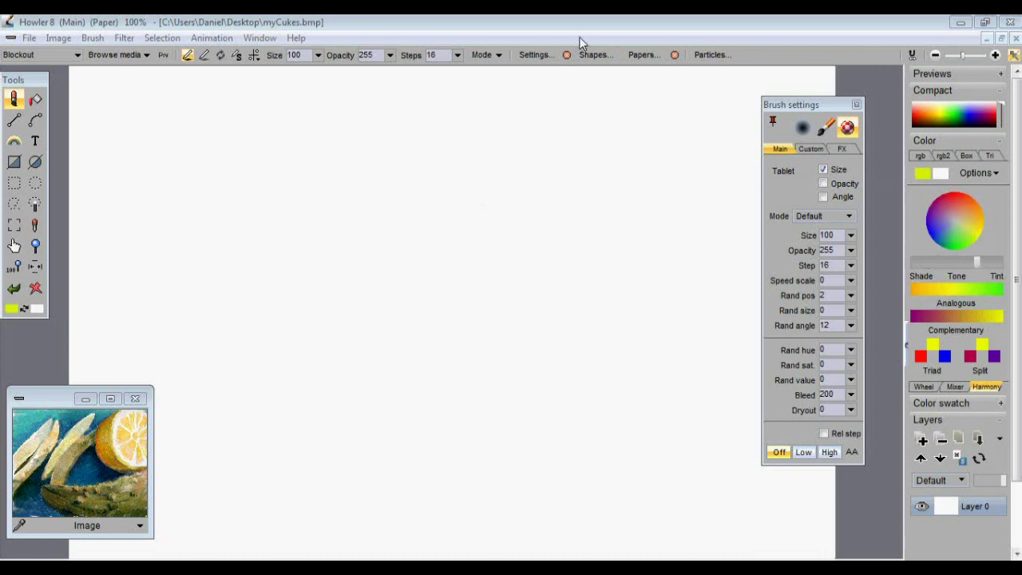
Step: Pick yellow with the pop-up color picker and paint a broad patch in the middle of the canvas
right_click(531, 176)
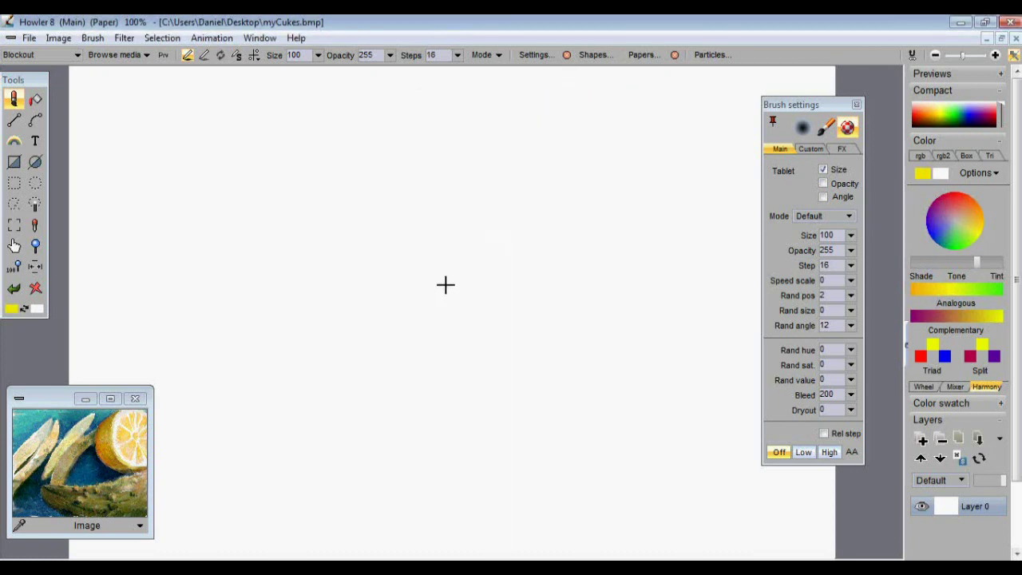
mouse_move(379, 296)
mouse_down()
mouse_move(504, 233)
mouse_move(522, 303)
mouse_move(556, 307)
mouse_up()
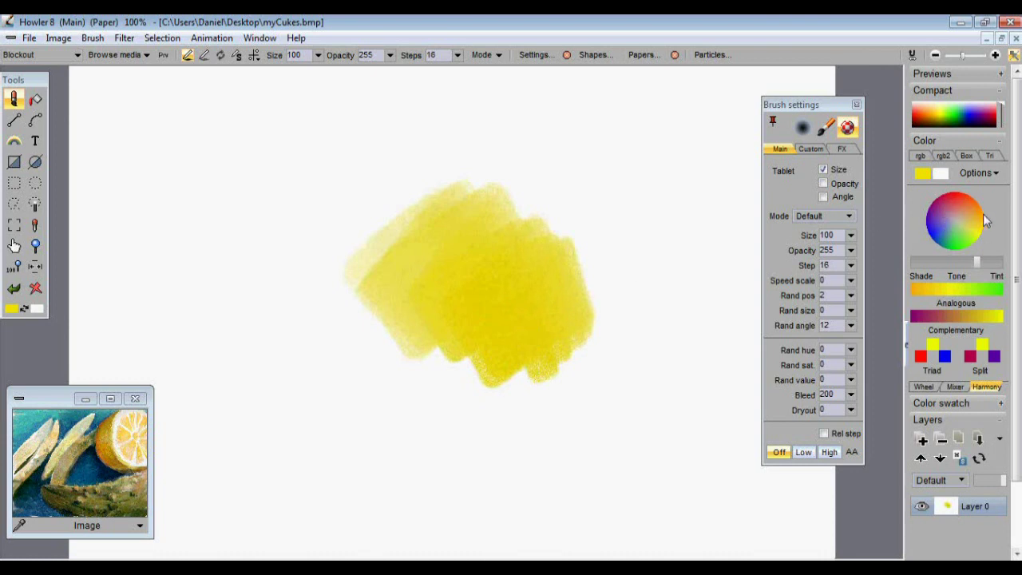
Step: Clear the canvas and examine the full list of pigments in the Pigment profile editor
click(35, 288)
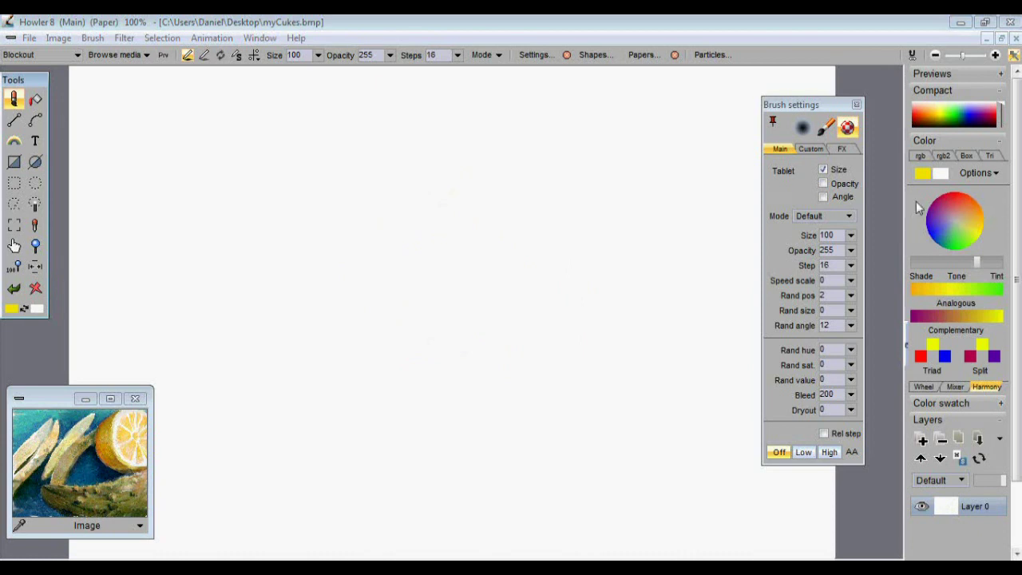
click(980, 173)
mouse_move(882, 186)
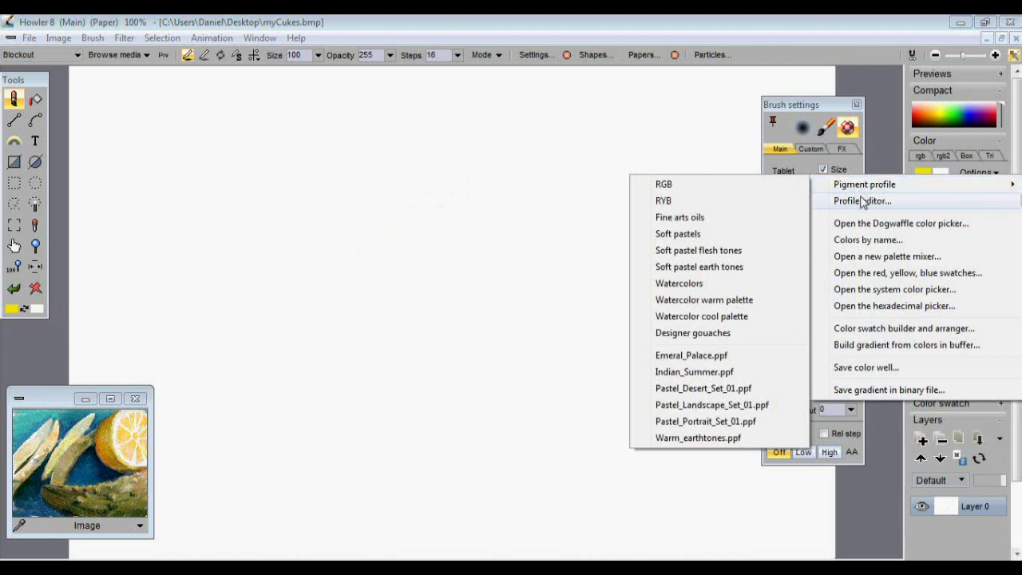
click(866, 204)
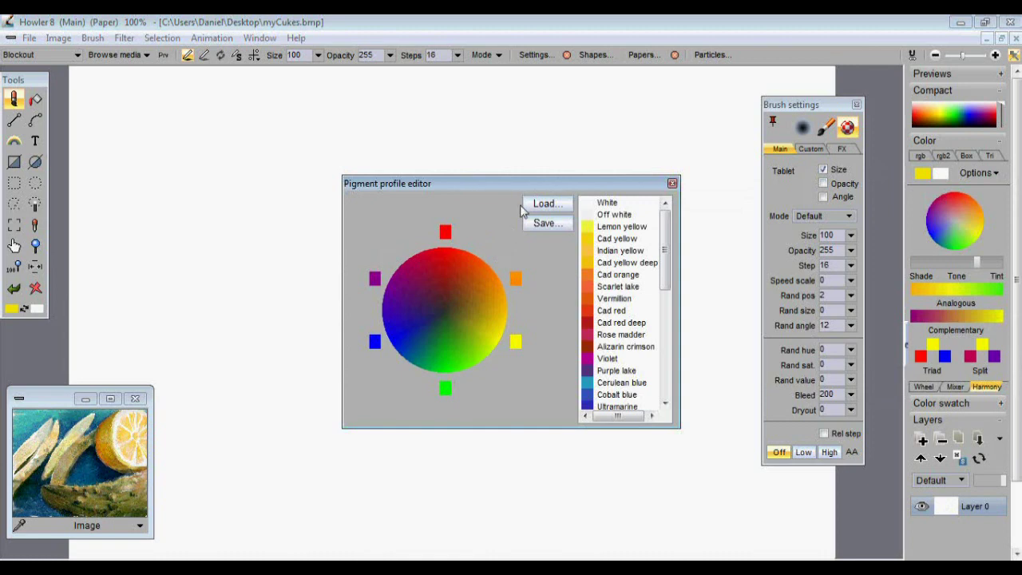
drag(543, 189, 484, 161)
mouse_move(608, 201)
mouse_down()
mouse_move(611, 317)
mouse_move(613, 205)
mouse_up()
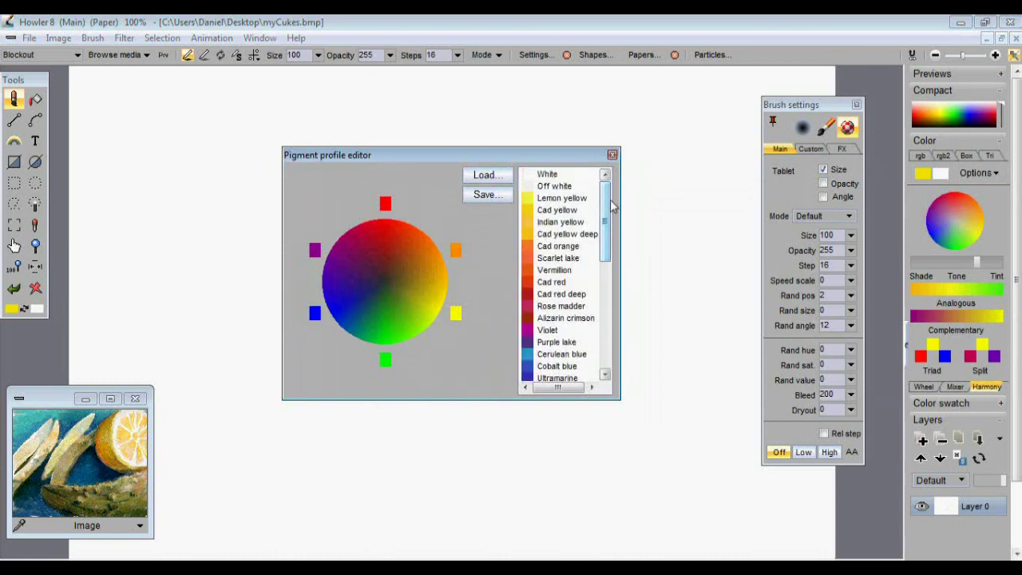
drag(612, 200, 612, 318)
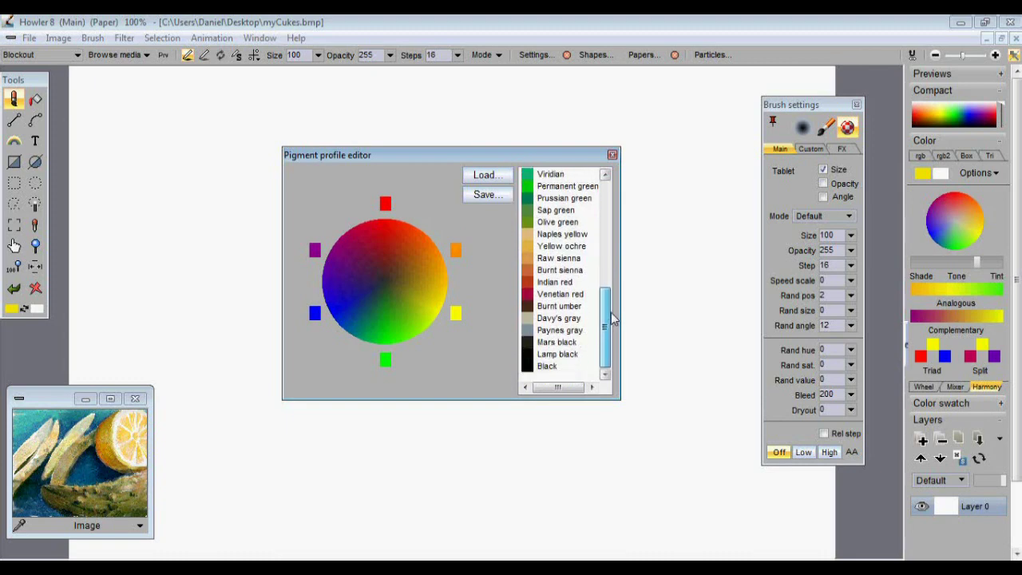
drag(612, 317, 615, 200)
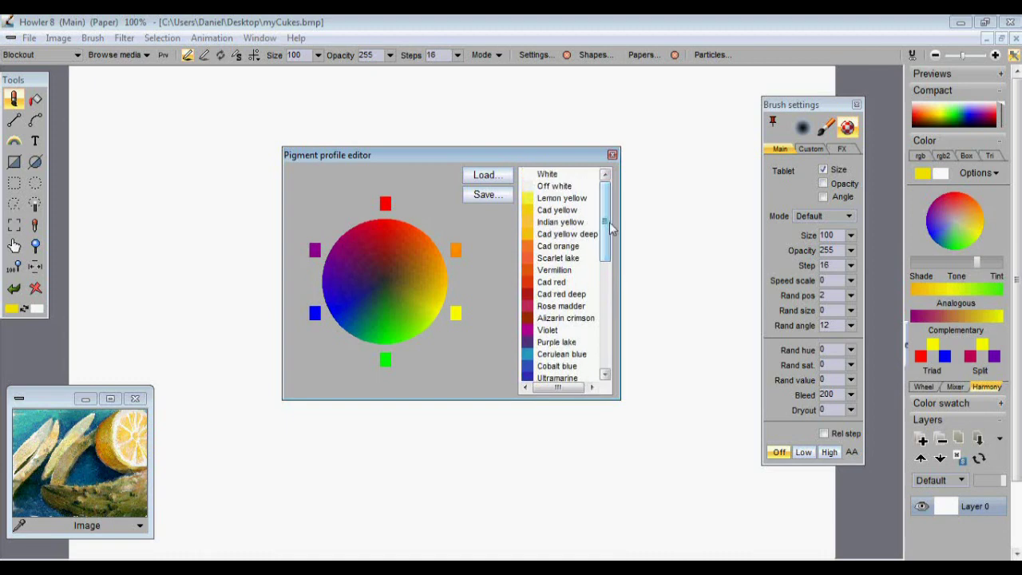
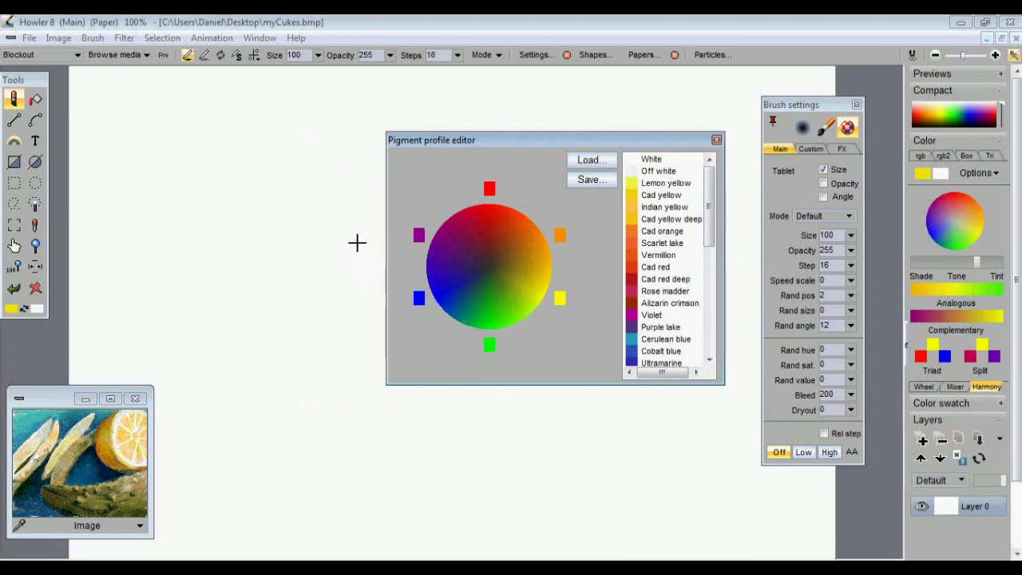
click(716, 139)
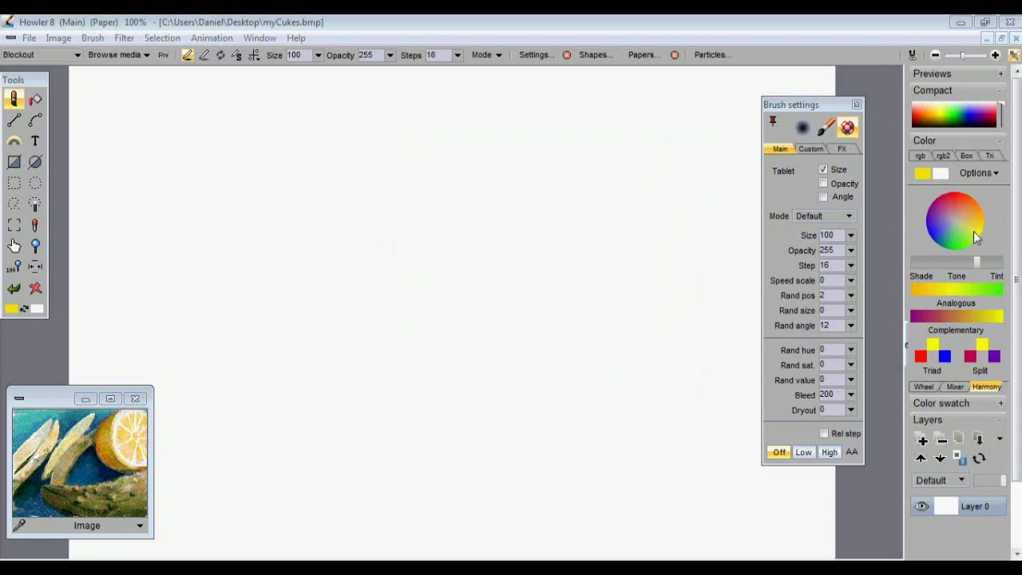
Step: Paint overlapping yellow, red and blue patches with colors from the color wheel, and clear the canvas
click(301, 235)
mouse_move(301, 235)
mouse_down()
mouse_move(384, 231)
mouse_move(420, 301)
mouse_move(471, 320)
mouse_up()
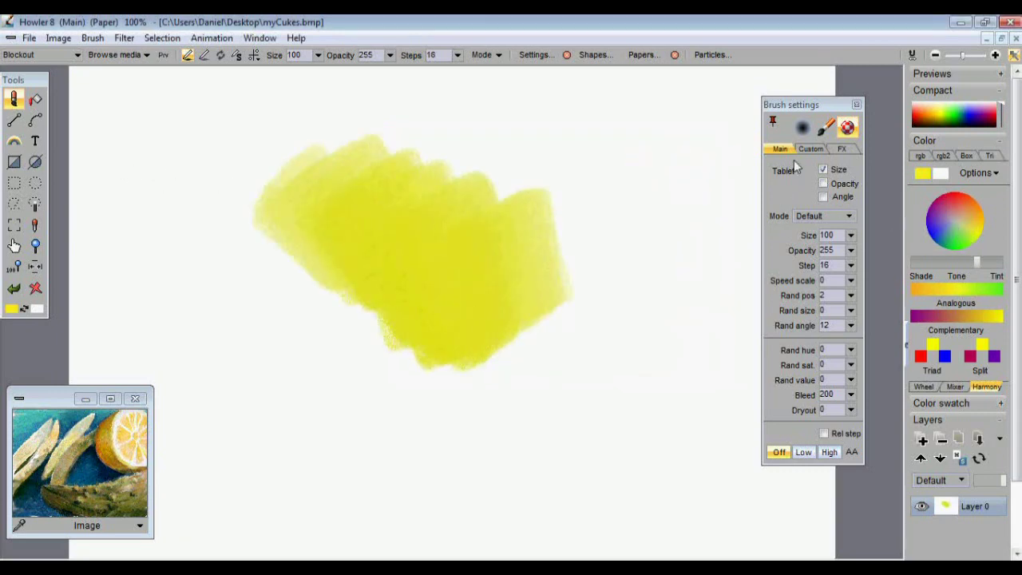
click(956, 200)
mouse_move(451, 337)
mouse_down()
mouse_move(424, 420)
mouse_move(499, 381)
mouse_up()
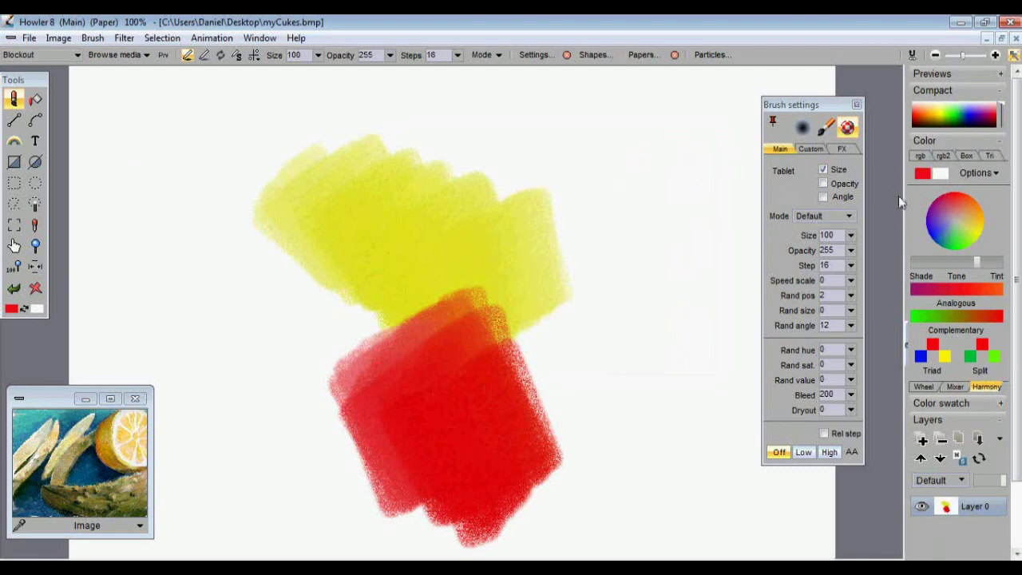
click(932, 230)
mouse_move(611, 240)
mouse_down()
mouse_move(630, 199)
mouse_move(572, 308)
mouse_move(461, 413)
mouse_up()
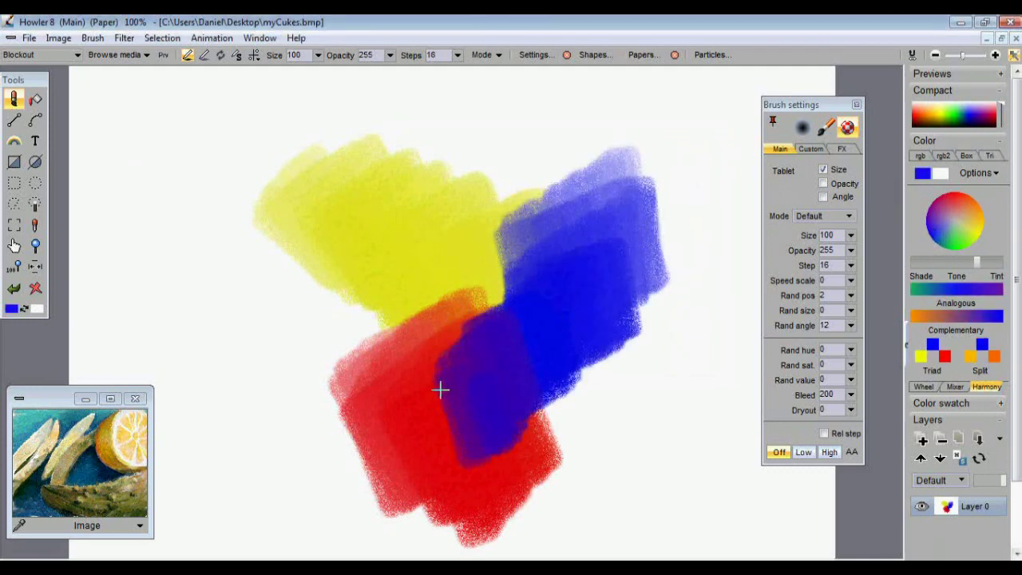
drag(468, 236, 583, 209)
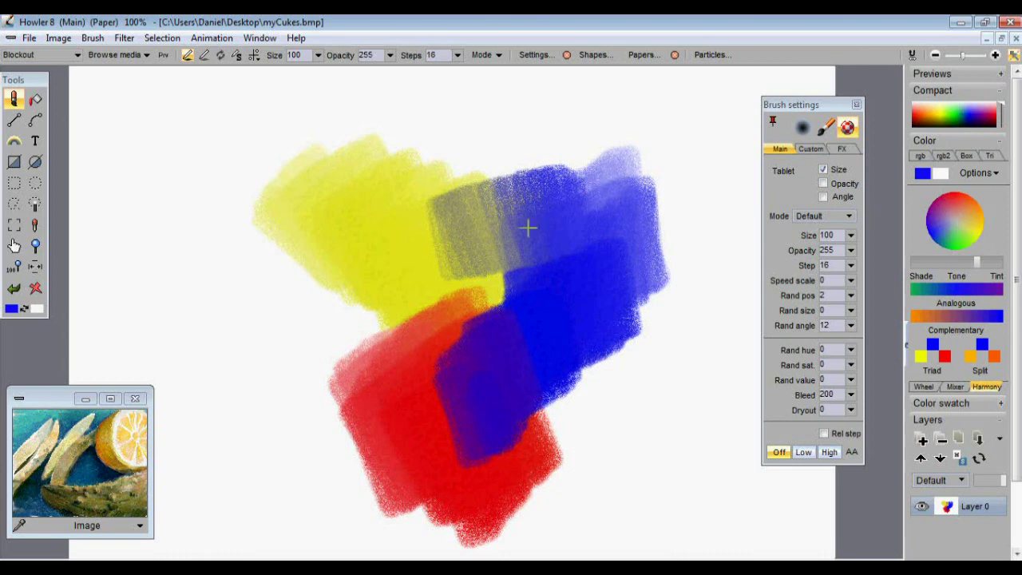
click(37, 289)
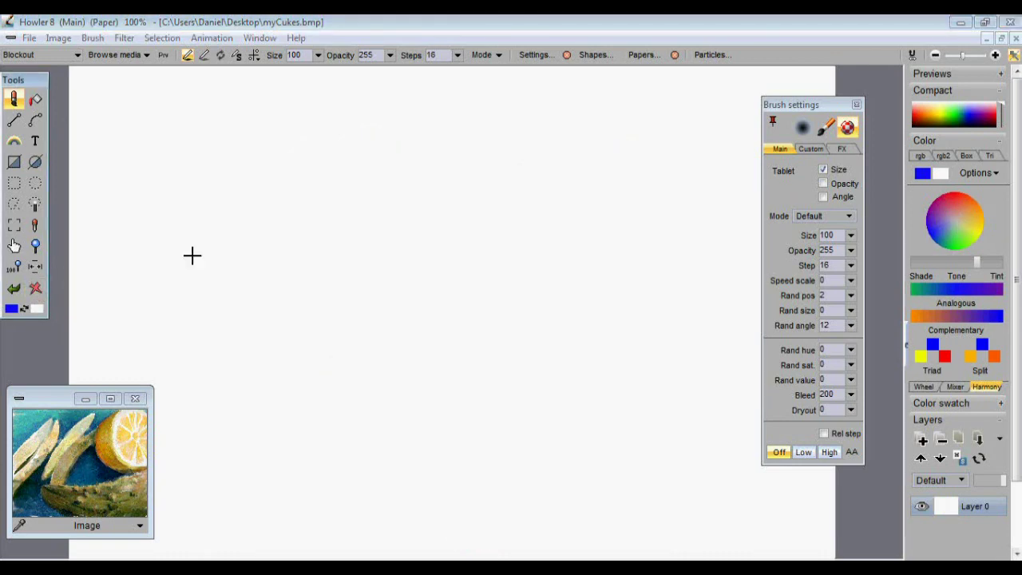
Step: Paint test patches with pure blue and a slightly greener blue from the color wheel, clearing the canvas after each
mouse_move(415, 224)
mouse_down()
mouse_move(426, 258)
mouse_move(650, 165)
mouse_move(482, 264)
mouse_move(568, 228)
mouse_up()
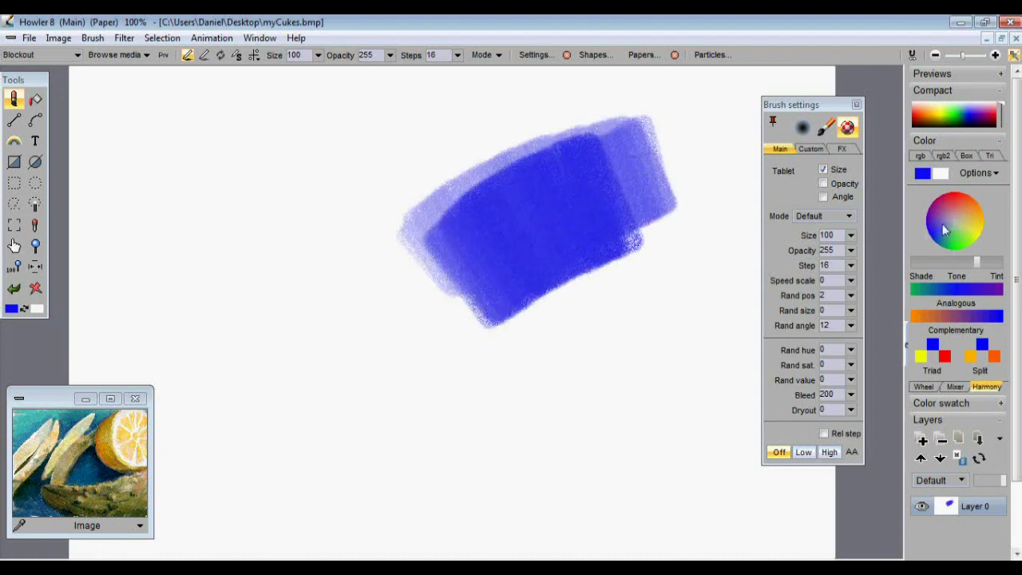
click(940, 237)
click(35, 289)
mouse_move(550, 180)
mouse_down()
mouse_move(463, 235)
mouse_move(535, 212)
mouse_up()
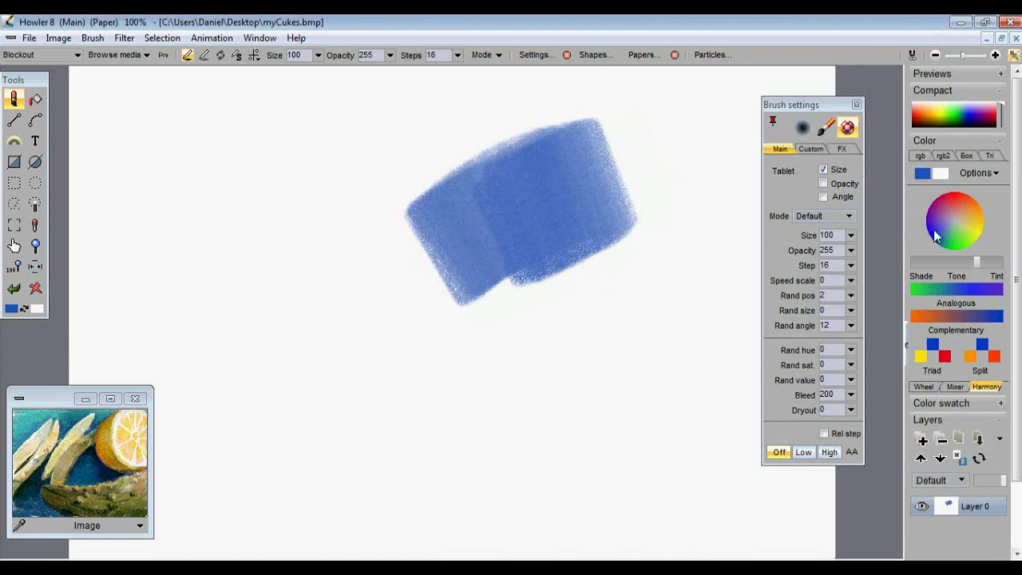
mouse_move(607, 155)
mouse_down()
mouse_move(503, 240)
mouse_move(538, 268)
mouse_up()
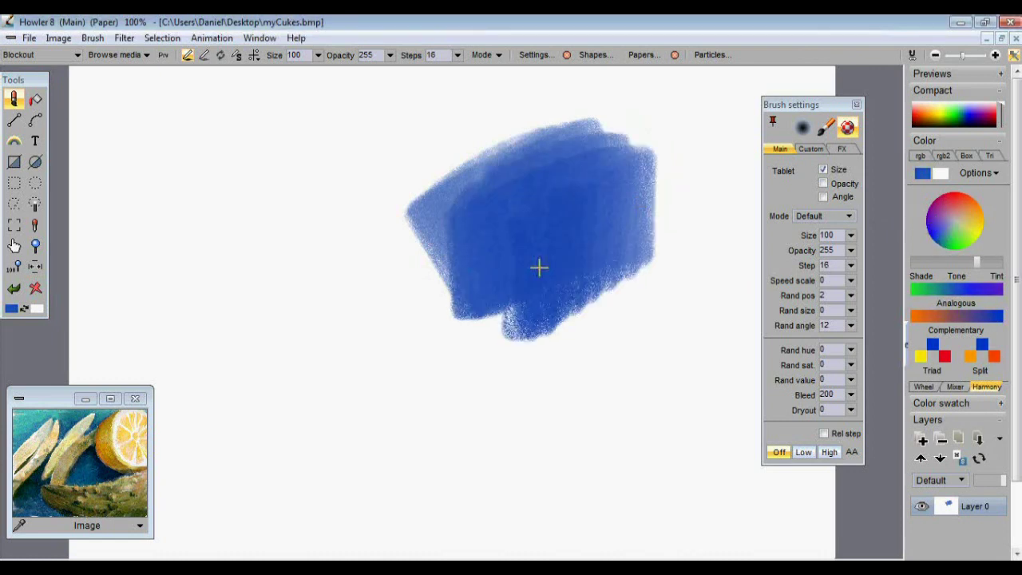
click(35, 288)
Step: Paint a medium blue patch, overlap it with a slightly greener blue, and clear the canvas
mouse_move(479, 207)
mouse_down()
mouse_move(570, 170)
mouse_move(524, 272)
mouse_move(646, 269)
mouse_up()
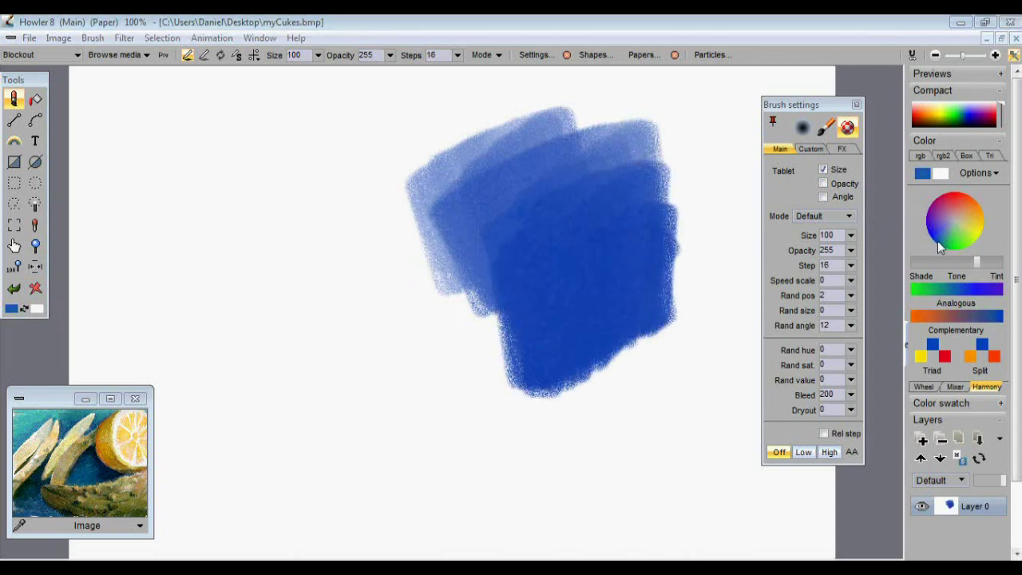
mouse_move(519, 176)
mouse_down()
mouse_move(559, 221)
mouse_move(502, 282)
mouse_up()
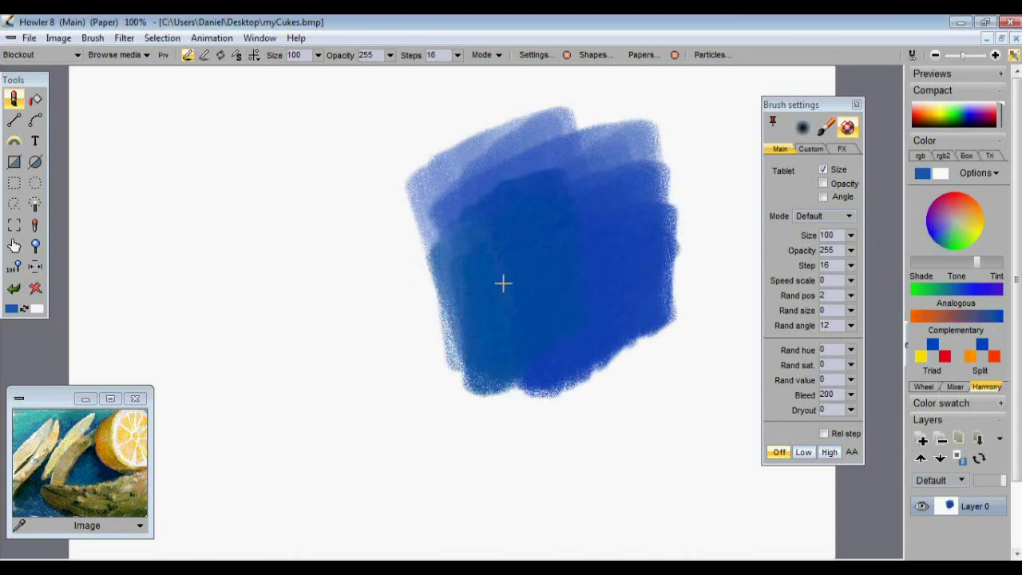
click(35, 289)
Step: Paint a broad greenish-blue patch in the middle of the canvas and overlap its lower part with bright yellow
mouse_move(359, 215)
mouse_down()
mouse_move(540, 178)
mouse_move(541, 290)
mouse_move(563, 263)
mouse_up()
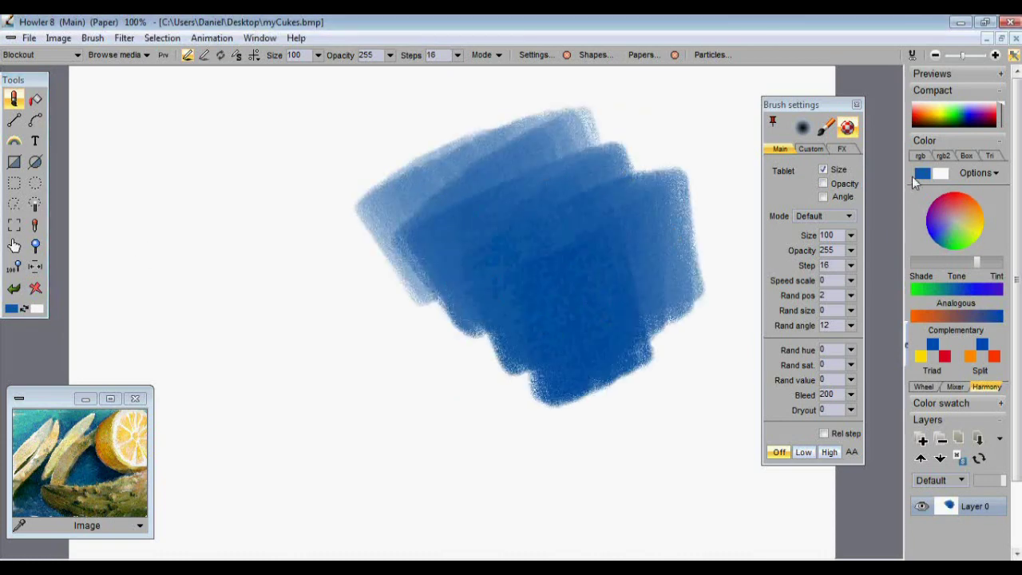
click(976, 233)
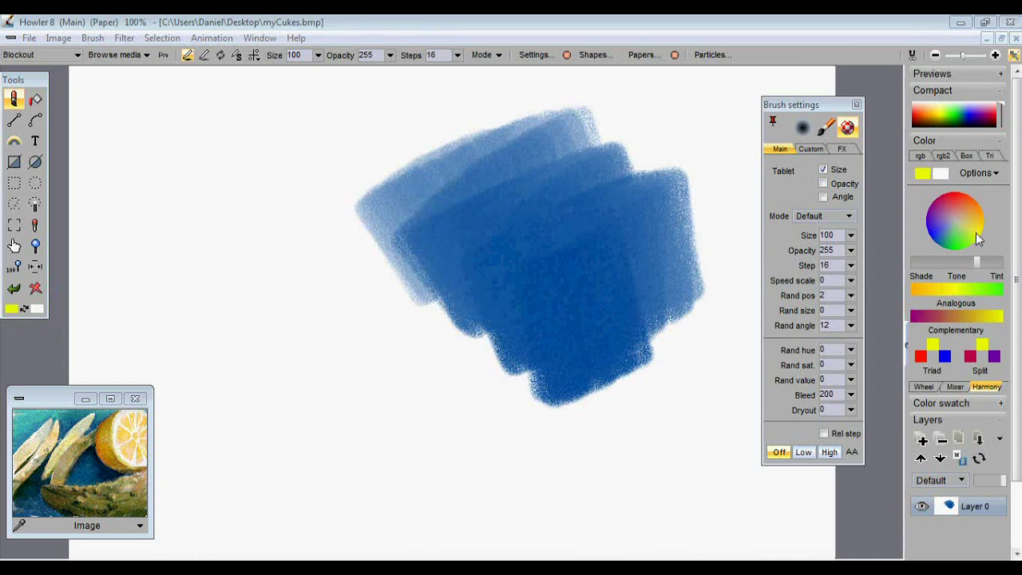
mouse_move(468, 256)
mouse_down()
mouse_move(424, 338)
mouse_move(573, 239)
mouse_move(575, 301)
mouse_up()
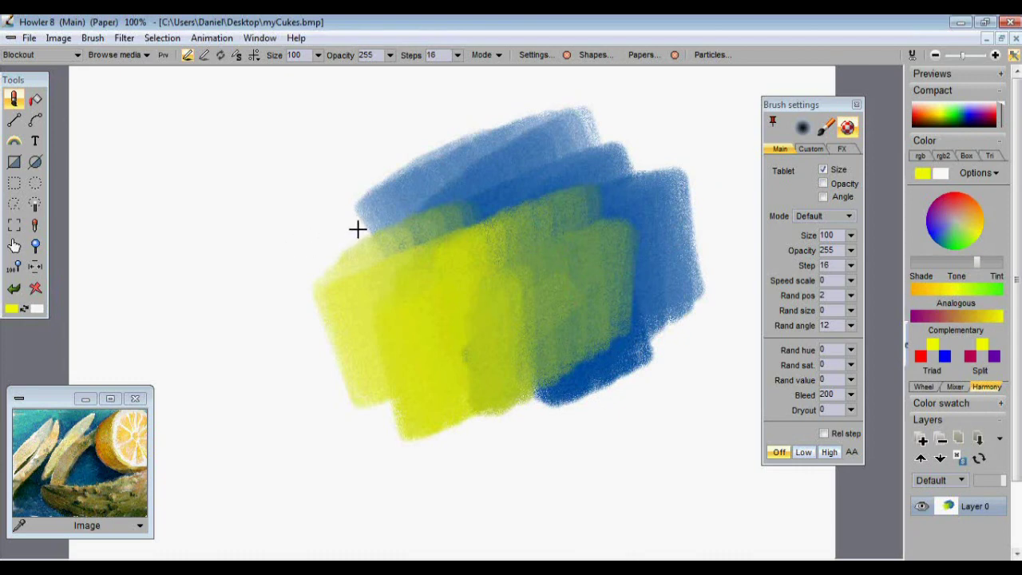
Step: Paint a deep blue patch beside the yellow and blue mix and overlap its upper edge with orange-red
click(939, 234)
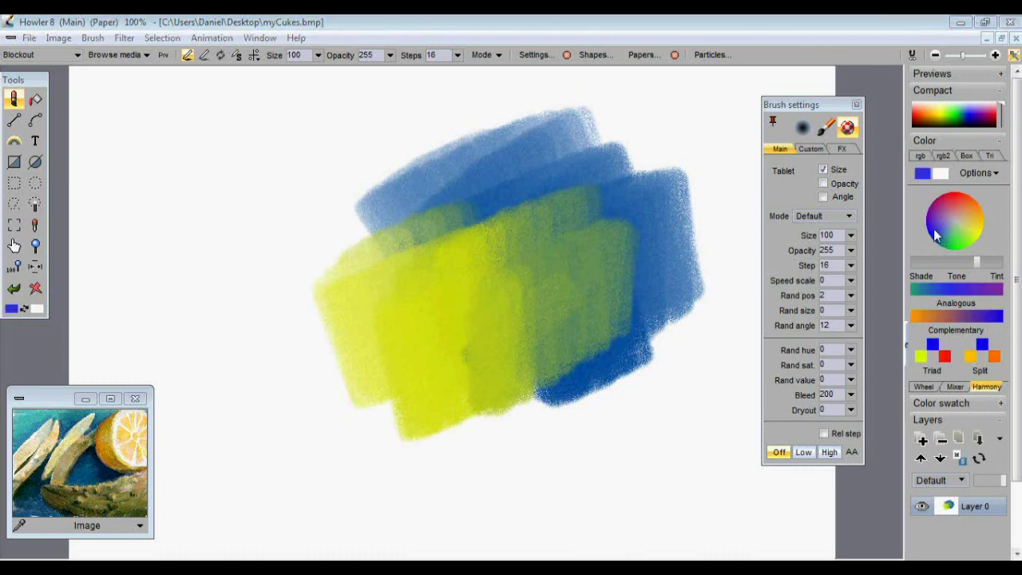
drag(936, 233, 931, 237)
mouse_move(263, 240)
mouse_down()
mouse_move(274, 237)
mouse_move(149, 256)
mouse_up()
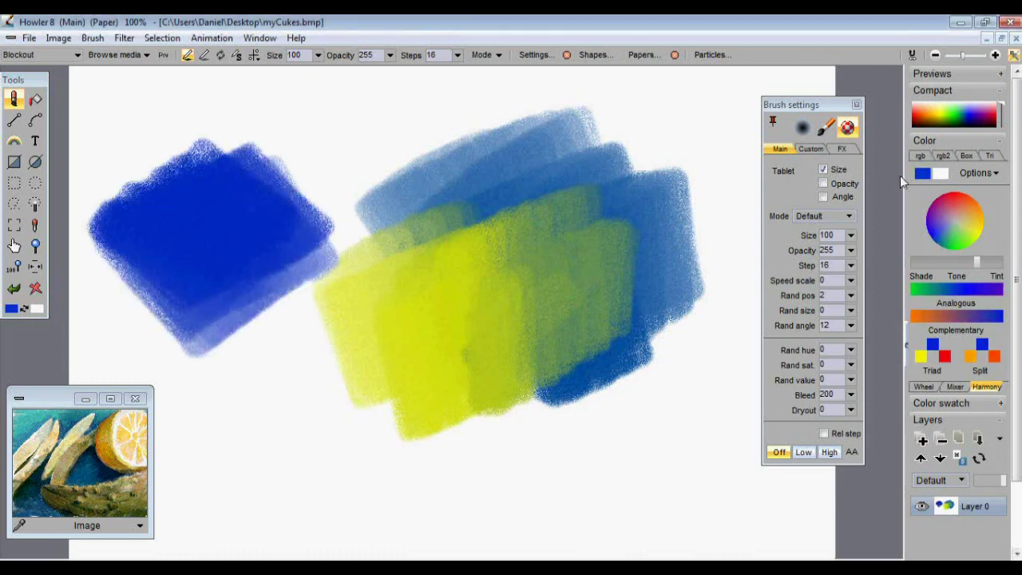
click(970, 204)
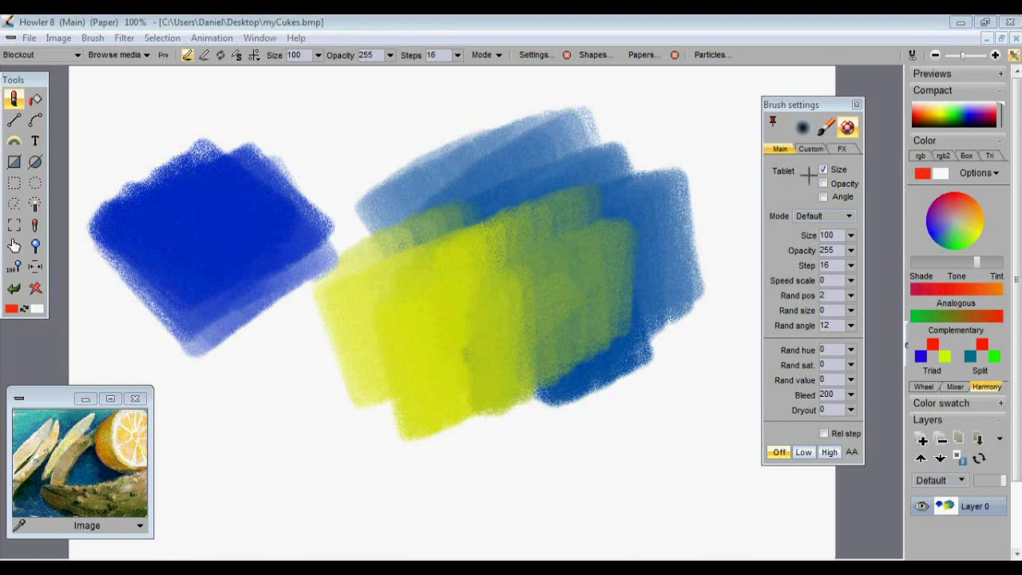
mouse_move(244, 190)
mouse_down()
mouse_move(214, 149)
mouse_move(189, 215)
mouse_move(317, 158)
mouse_up()
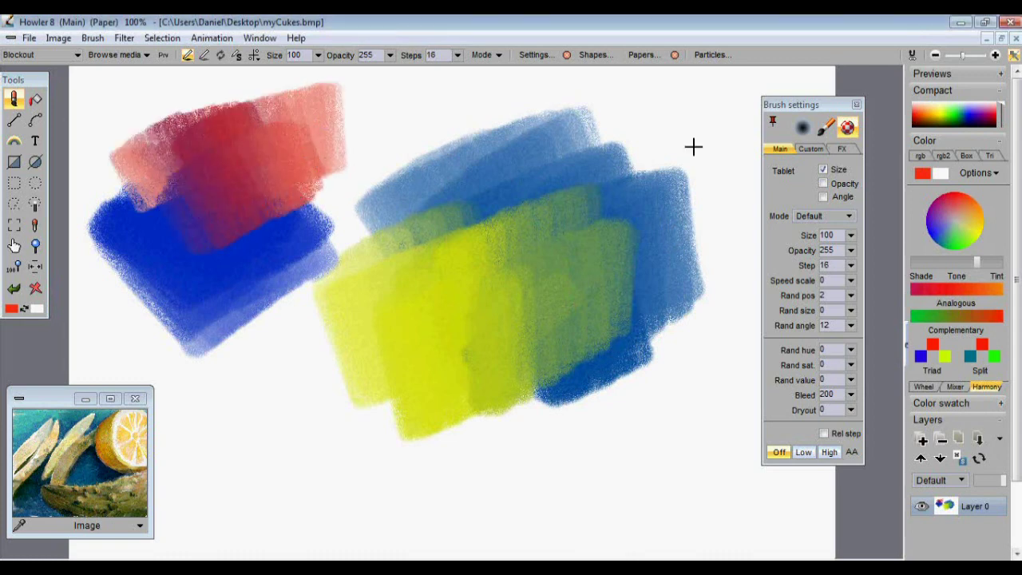
Step: Paint a violet-blue patch below the orange-red one, blend crimson red over it, and clear the canvas
click(930, 233)
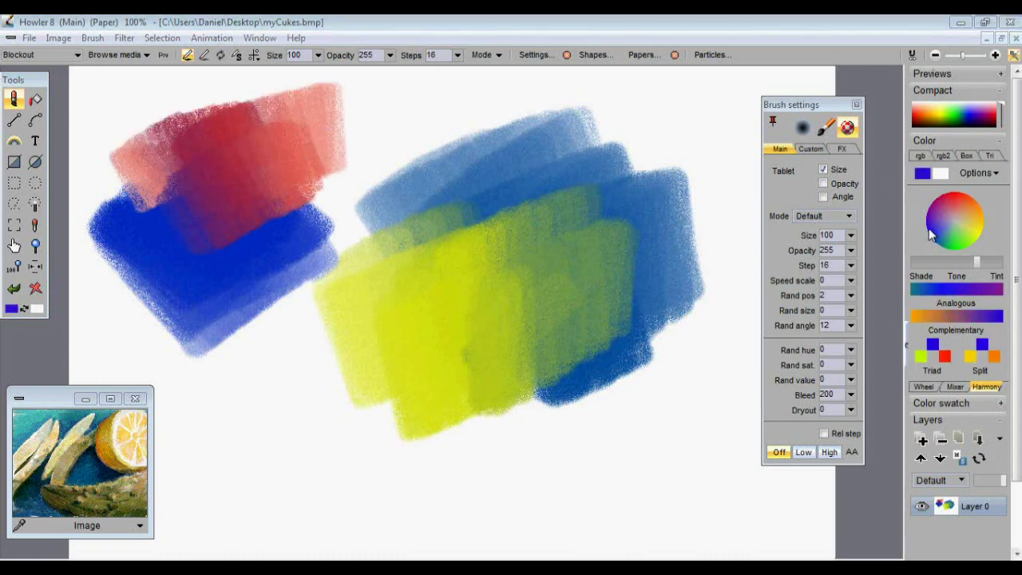
drag(289, 310, 258, 398)
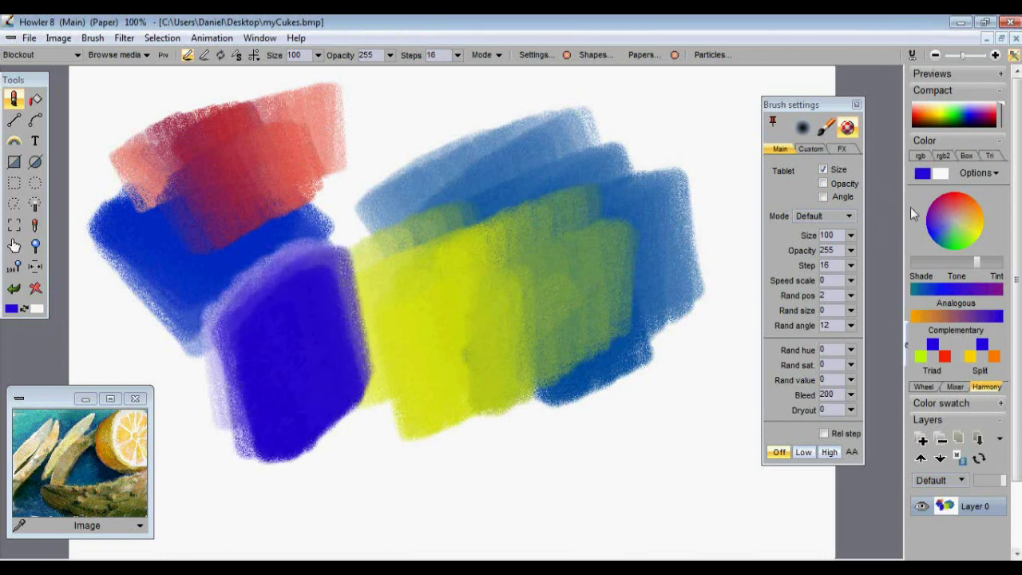
click(952, 201)
drag(325, 267, 245, 271)
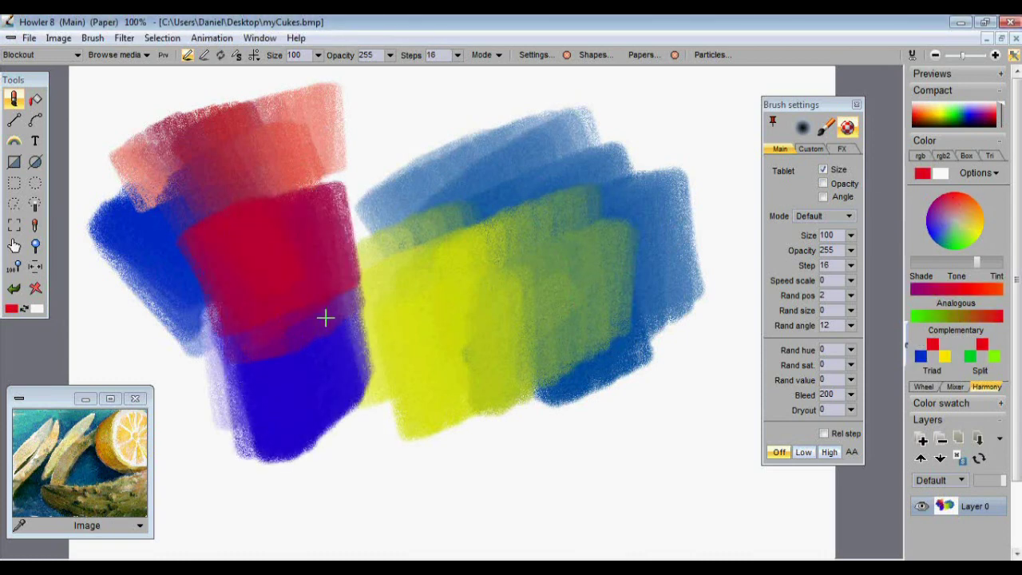
drag(330, 314, 366, 317)
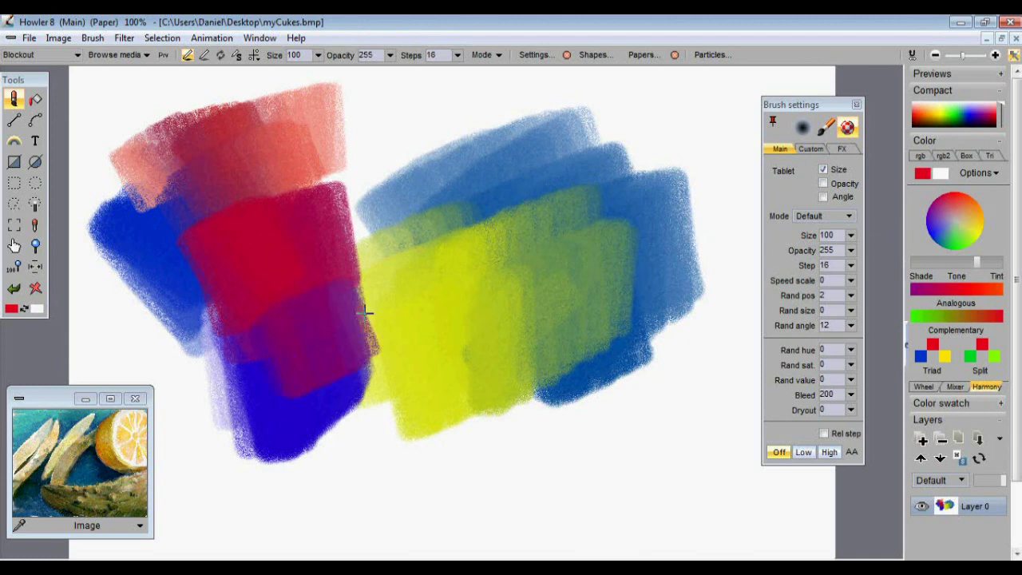
click(35, 288)
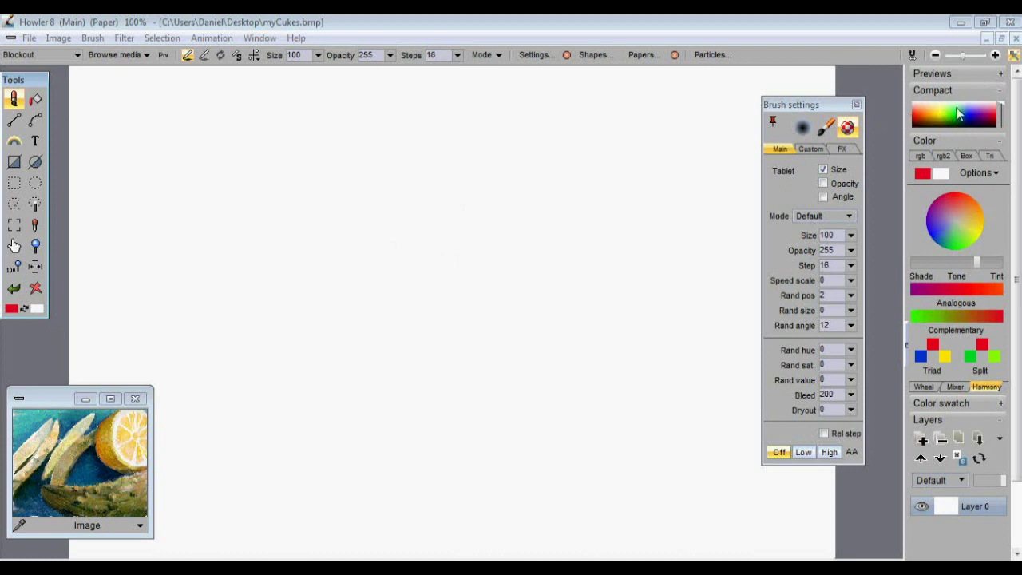
Step: Paint broad overlapping crimson red strokes across the canvas and clear them
mouse_move(295, 261)
mouse_down()
mouse_move(308, 247)
mouse_move(468, 193)
mouse_move(429, 240)
mouse_move(449, 285)
mouse_move(502, 267)
mouse_move(487, 215)
mouse_move(546, 250)
mouse_up()
mouse_move(435, 150)
mouse_down()
mouse_move(365, 154)
mouse_move(222, 249)
mouse_move(319, 200)
mouse_move(206, 343)
mouse_move(325, 267)
mouse_move(250, 366)
mouse_up()
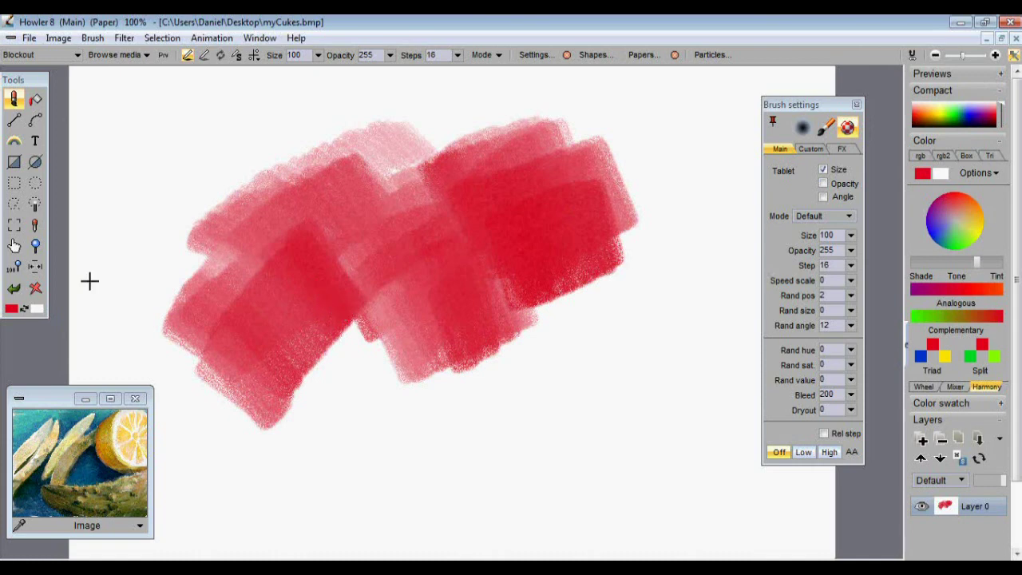
click(35, 287)
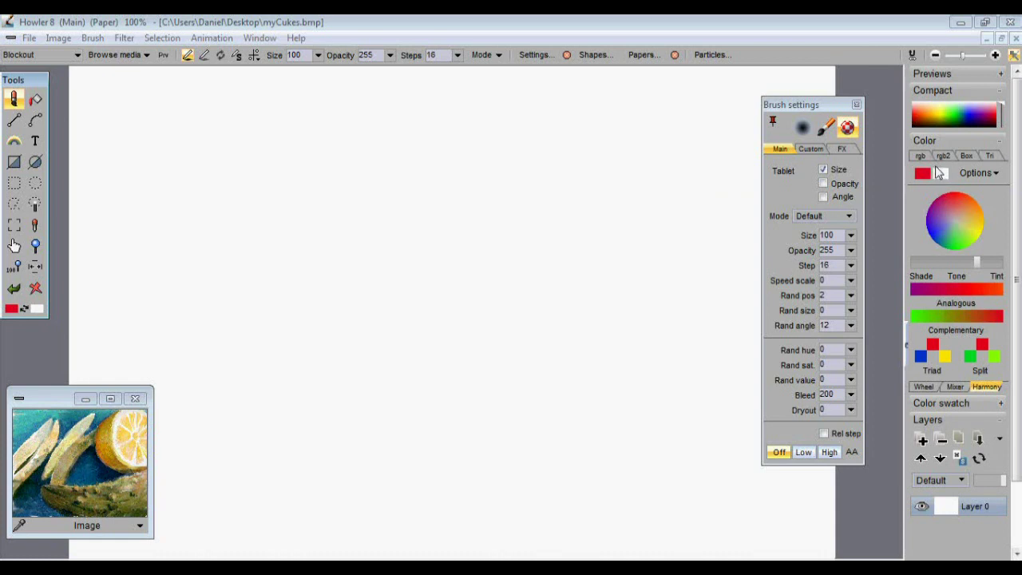
Step: Paint a bright yellow patch and an adjoining golden orange-yellow patch with colors from the color wheel
click(975, 230)
mouse_move(220, 206)
mouse_down()
mouse_move(253, 256)
mouse_move(368, 238)
mouse_move(415, 271)
mouse_up()
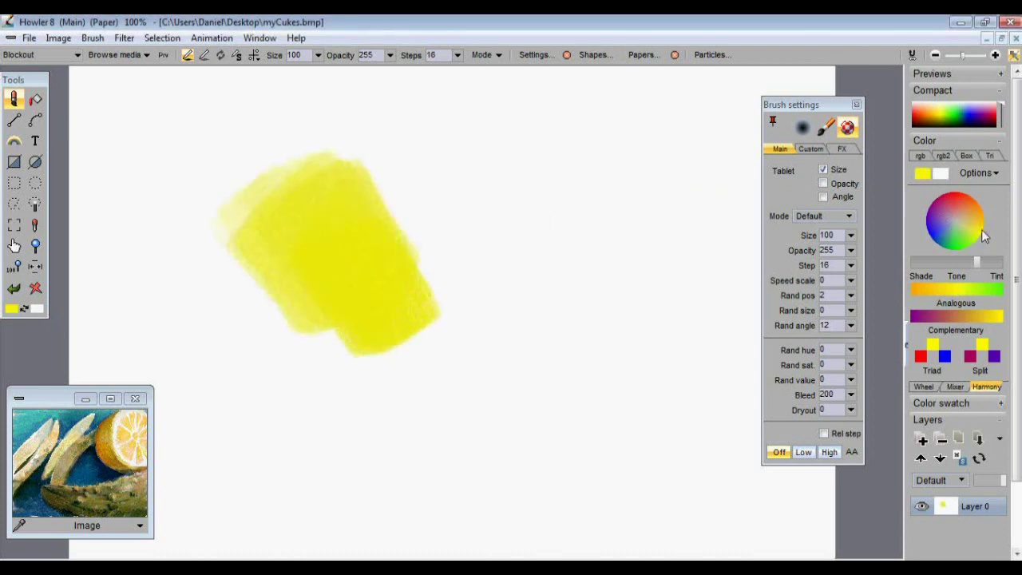
click(964, 208)
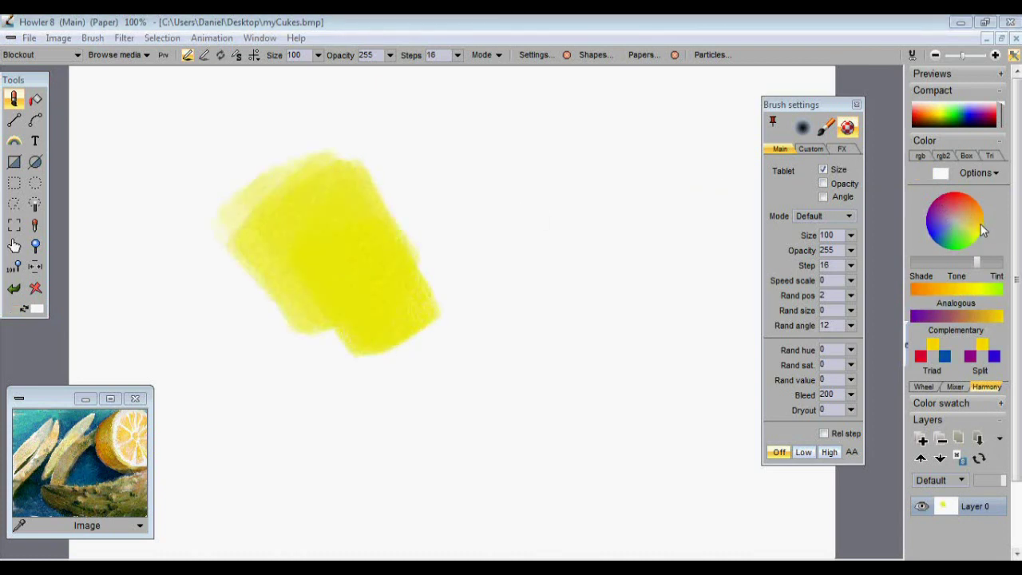
click(987, 230)
mouse_move(449, 212)
mouse_down()
mouse_move(408, 223)
mouse_move(513, 237)
mouse_up()
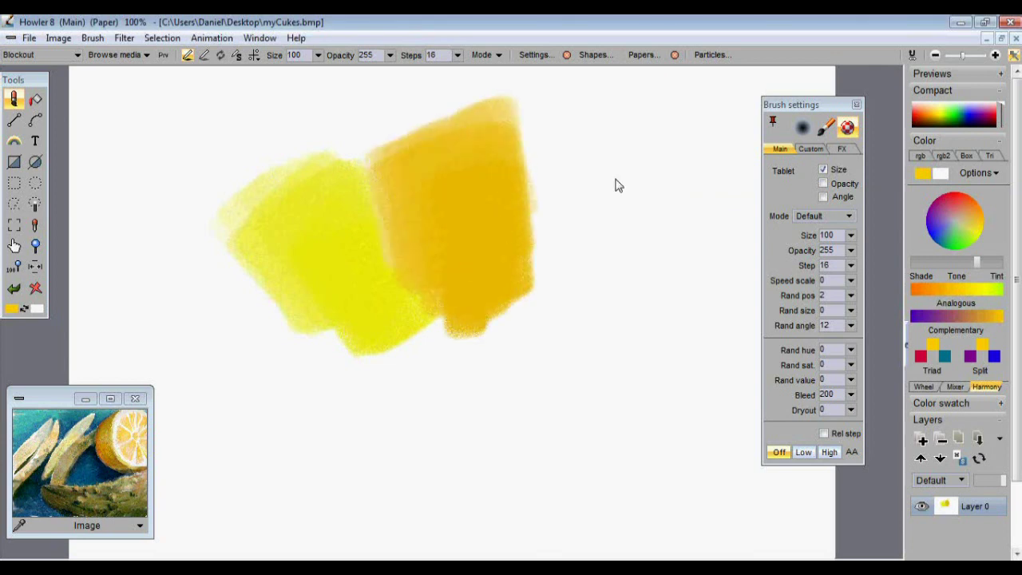
Step: Paint a deep blue patch below the yellow one, overlapping its lower edge
click(941, 242)
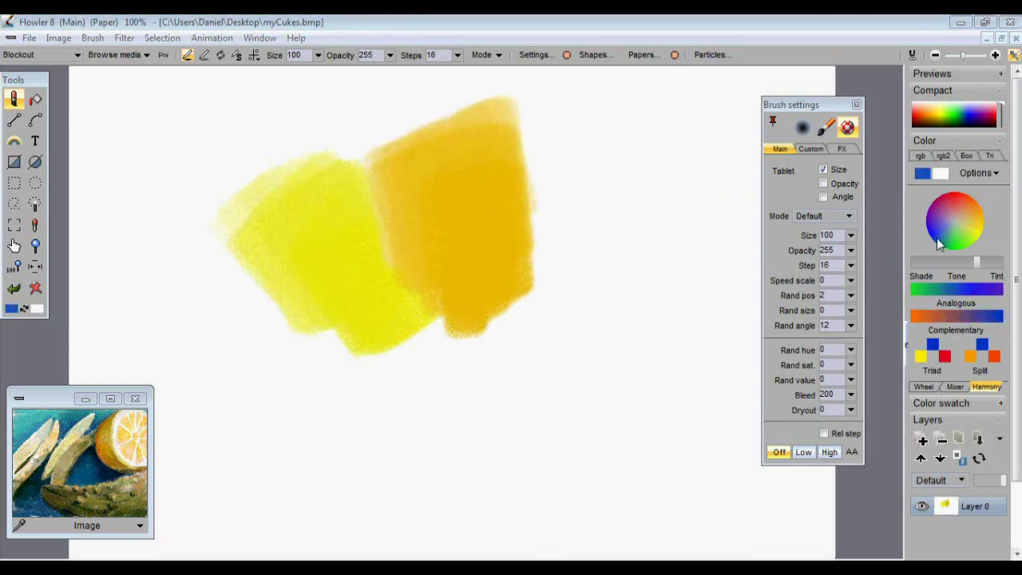
mouse_move(389, 366)
mouse_down()
mouse_move(307, 404)
mouse_move(353, 407)
mouse_move(331, 479)
mouse_up()
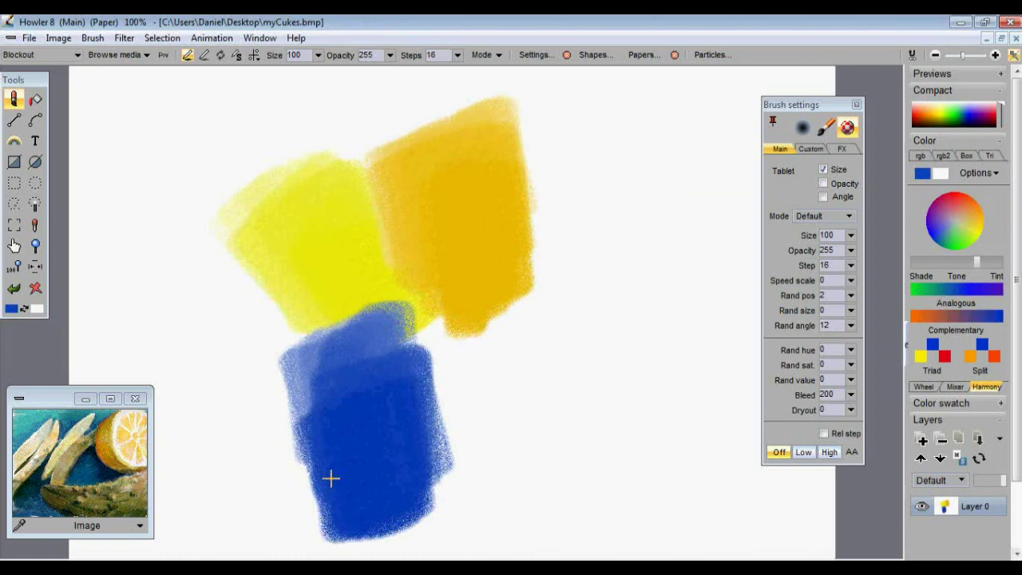
click(932, 240)
drag(938, 239, 948, 245)
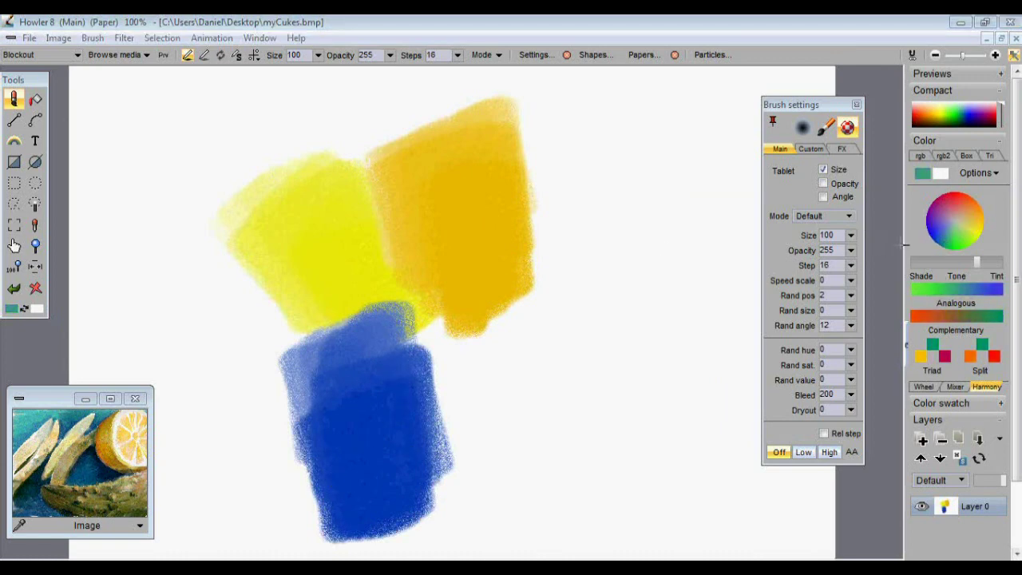
drag(380, 397, 365, 396)
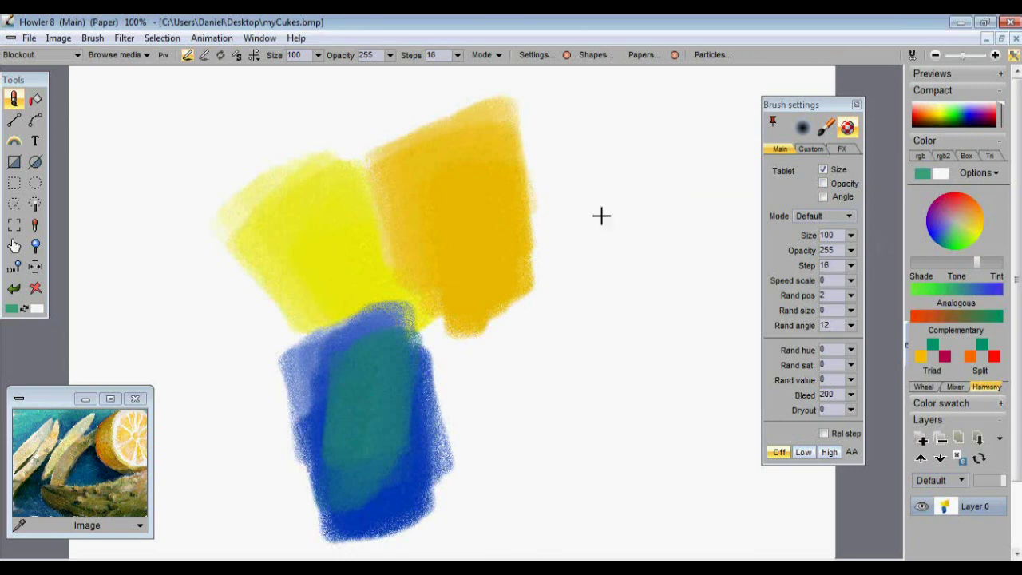
key(ctrl+z)
drag(953, 241, 862, 226)
mouse_move(479, 256)
mouse_down()
mouse_move(445, 338)
mouse_move(488, 393)
mouse_up()
key(ctrl+z)
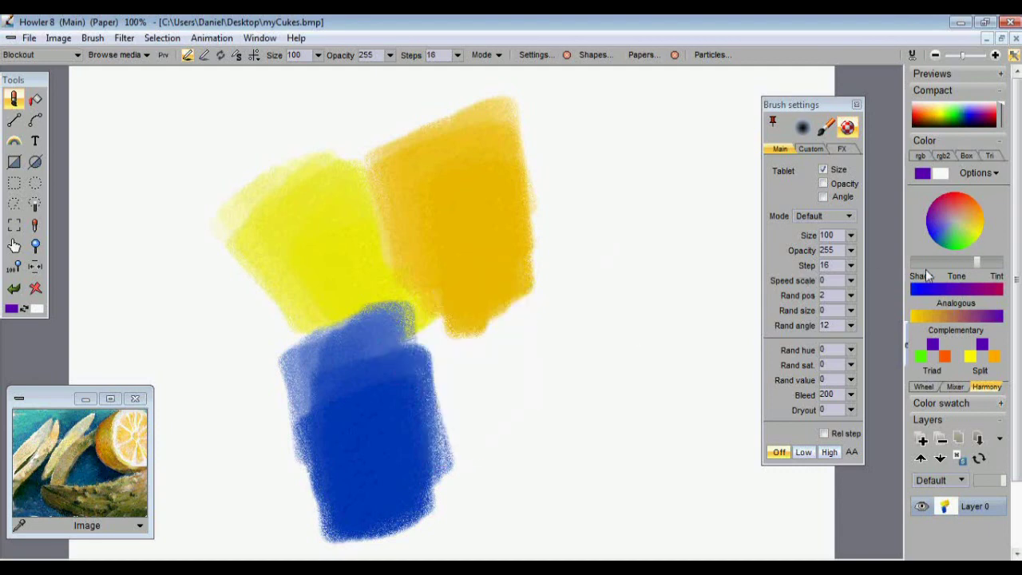
Step: Paint a violet patch beside the blue one, add crimson and red patches beneath them, and clear the canvas
click(940, 225)
mouse_move(511, 284)
mouse_down()
mouse_move(520, 337)
mouse_move(489, 448)
mouse_up()
drag(960, 235, 943, 197)
mouse_move(534, 481)
mouse_down()
mouse_move(550, 486)
mouse_move(536, 522)
mouse_up()
drag(974, 224, 963, 204)
mouse_move(452, 479)
mouse_down()
mouse_move(442, 520)
mouse_move(383, 551)
mouse_move(447, 543)
mouse_up()
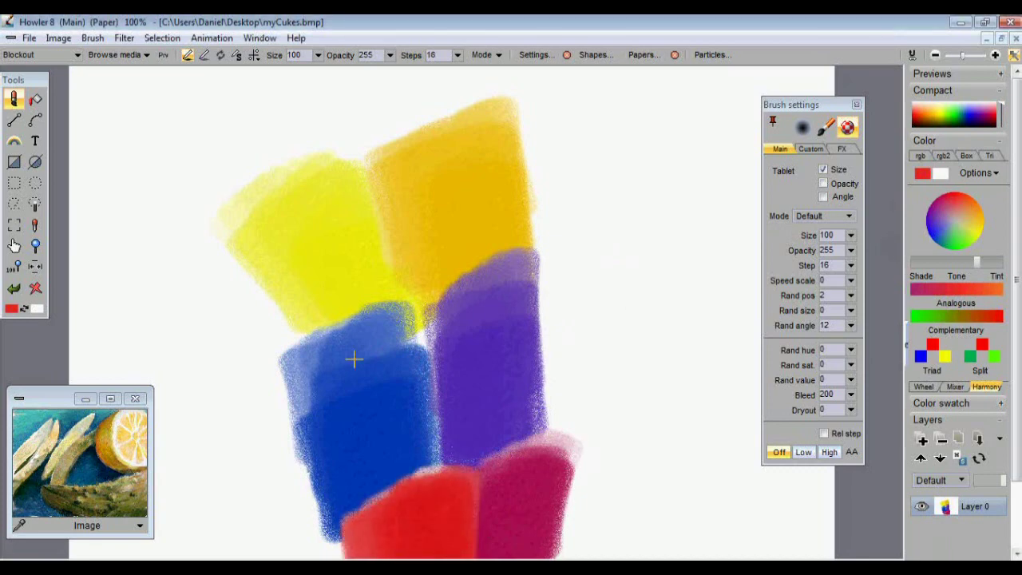
click(35, 288)
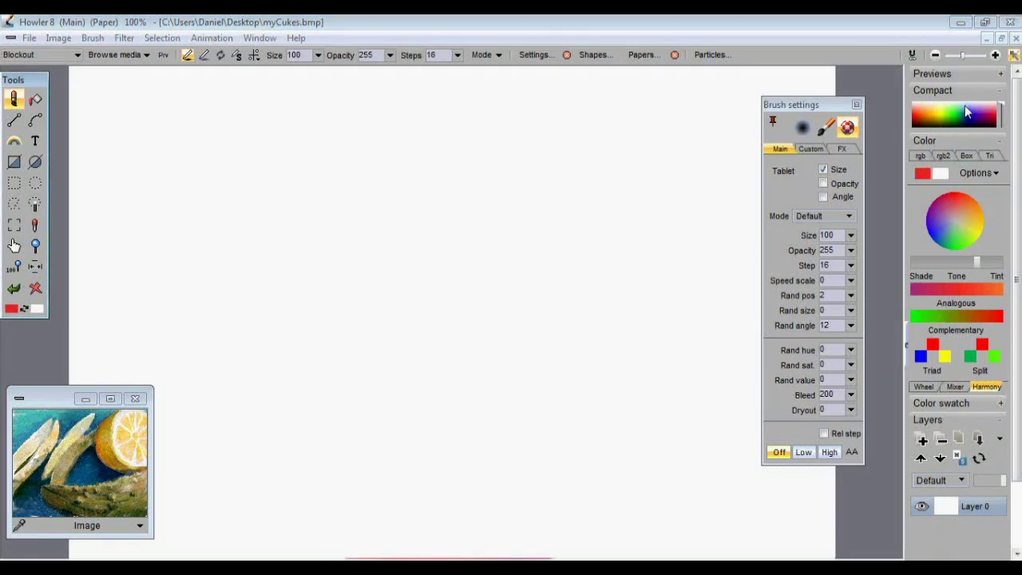
Step: In the pigment profile editor, assign Lemon yellow to the yellow entry spot and Cad yellow deep to the orange spot
click(990, 173)
mouse_move(892, 190)
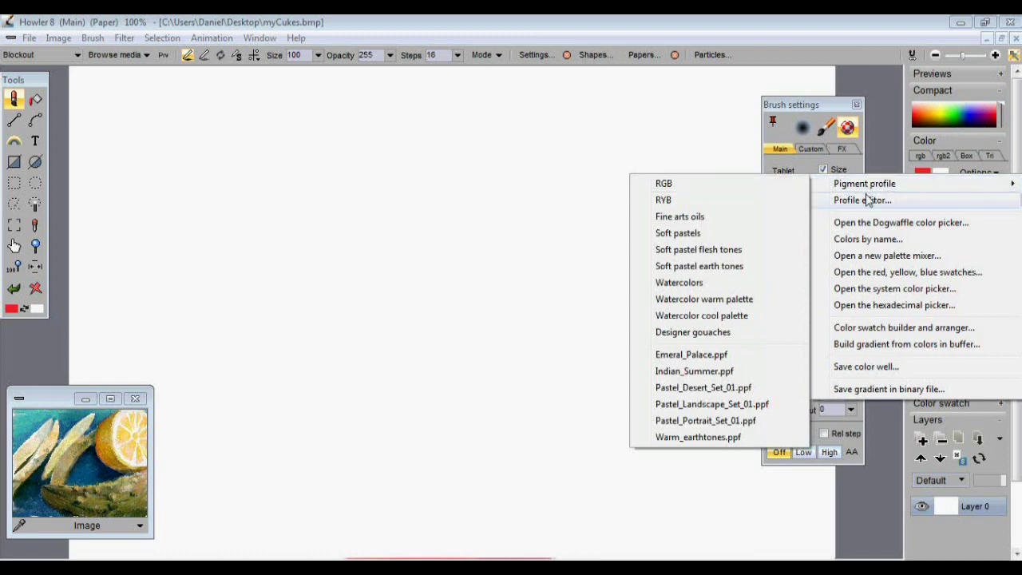
click(864, 203)
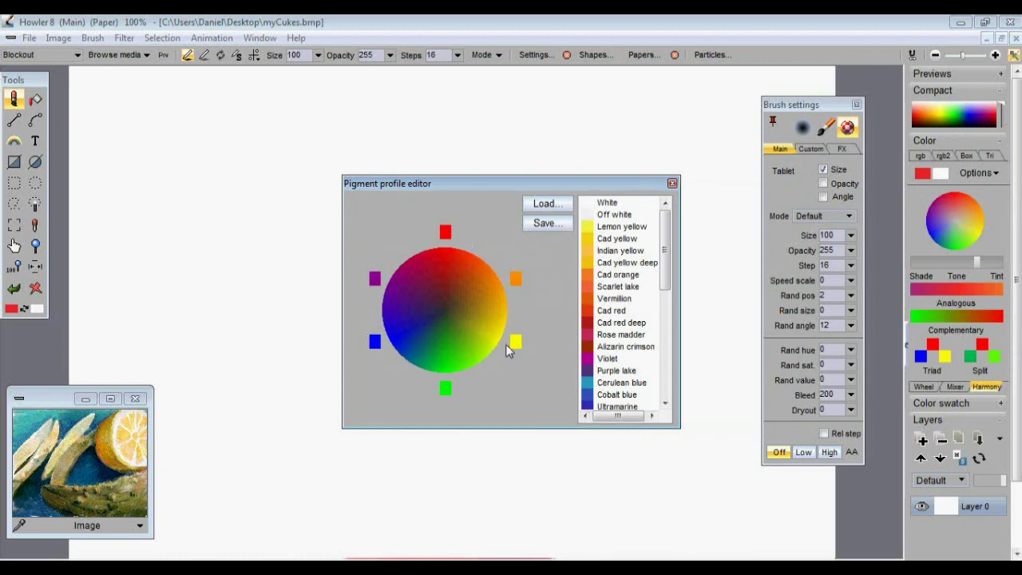
click(604, 228)
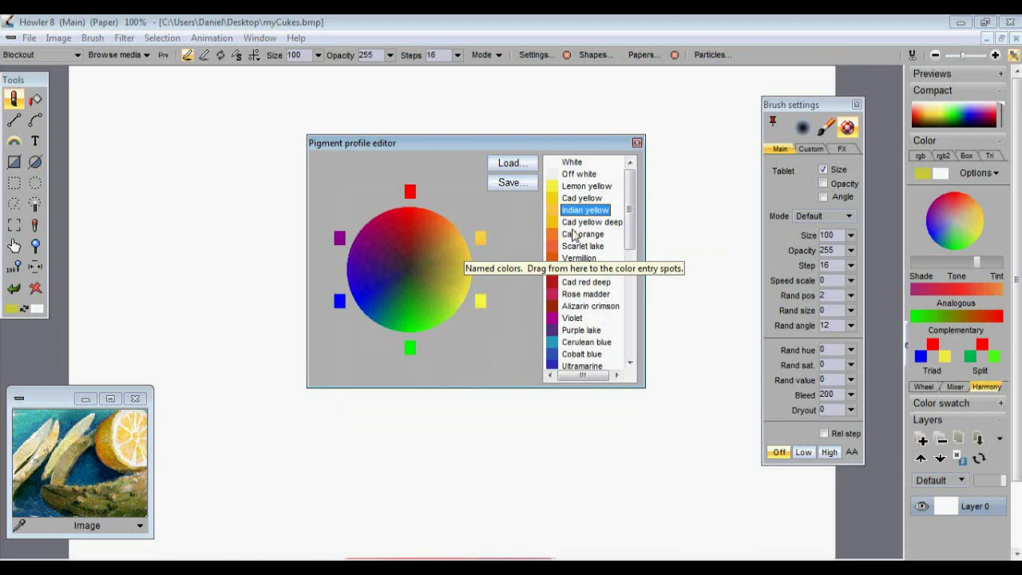
click(568, 224)
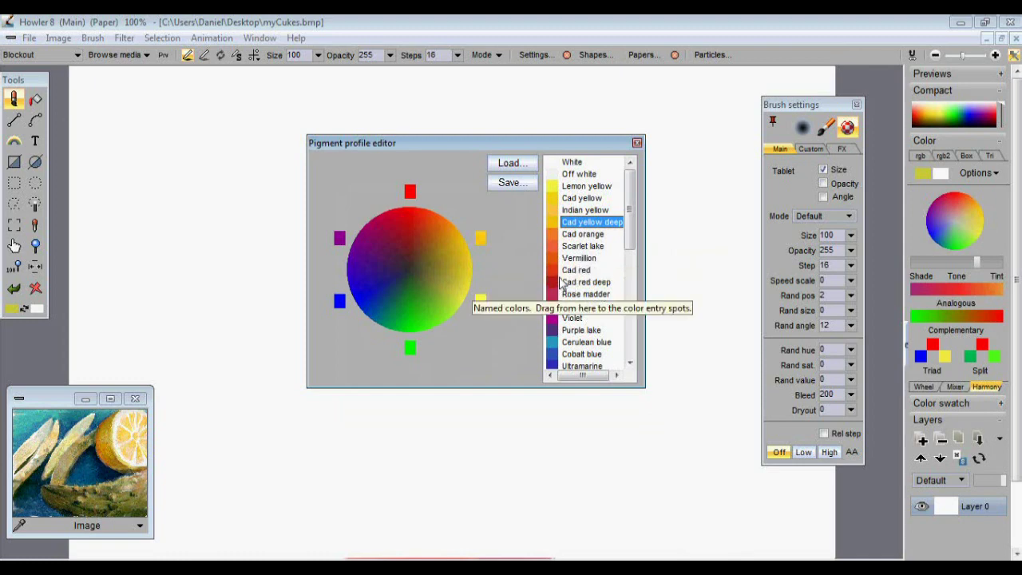
Step: Assign Cad red to the red entry spot, Rose madder to purple, Pthalo blue to green and Ultramarine to blue
drag(561, 275, 411, 192)
drag(563, 295, 337, 242)
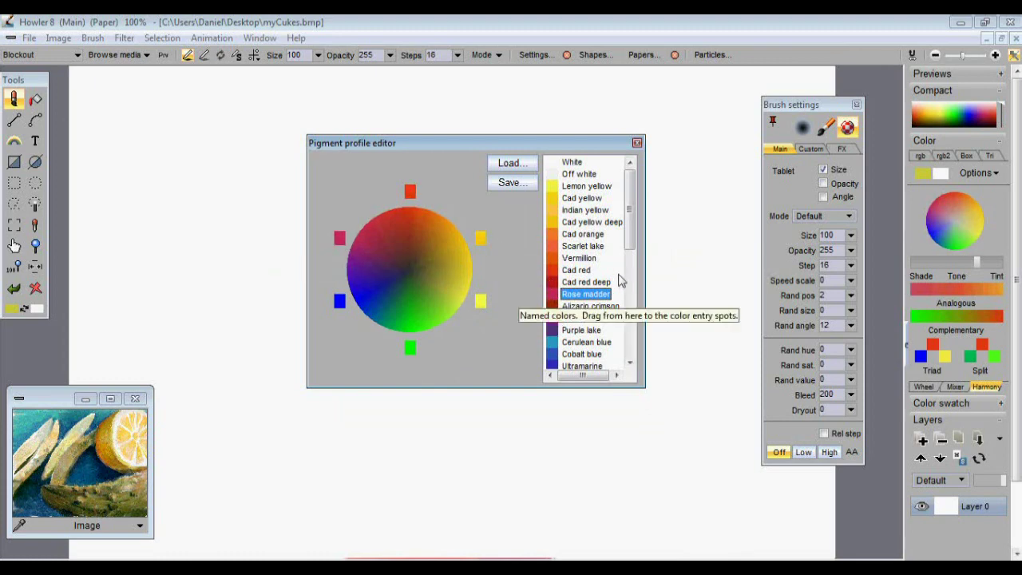
drag(629, 243, 630, 272)
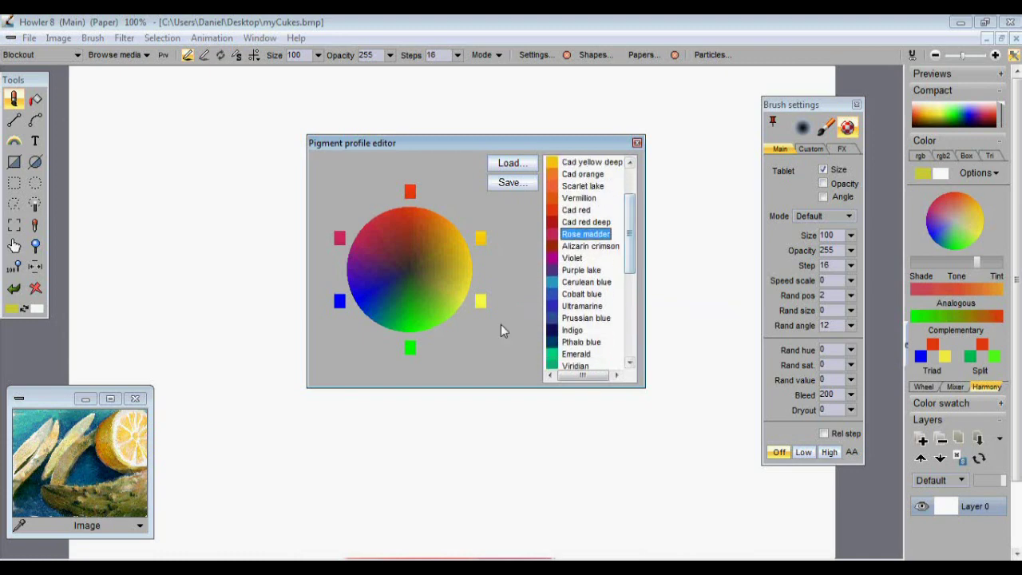
drag(551, 342, 411, 348)
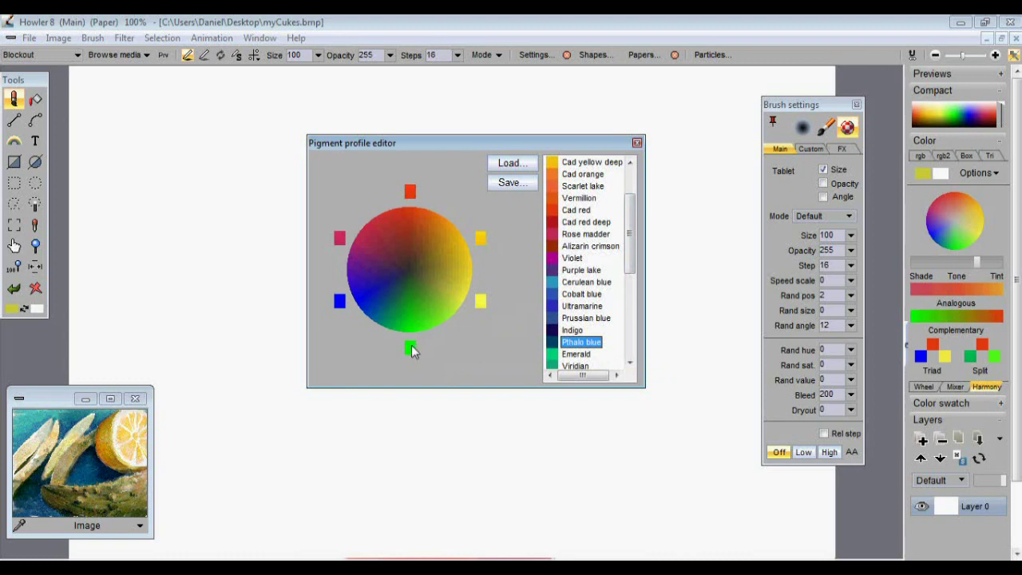
drag(589, 308, 341, 300)
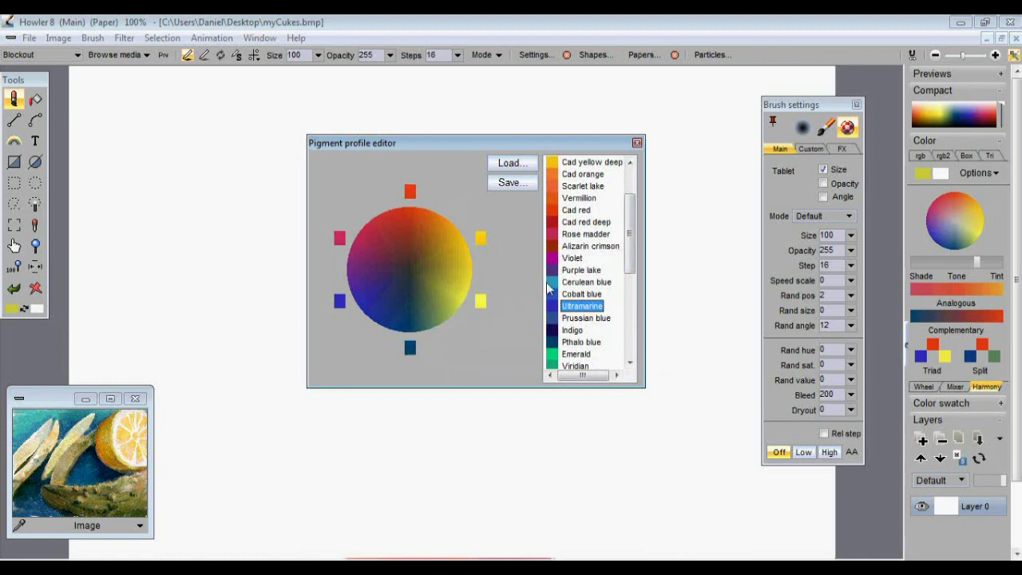
Step: Replace the profile's yellow entry spot with a pale yellow picked from the compact color spectrum and close the profile editor
drag(628, 251, 627, 298)
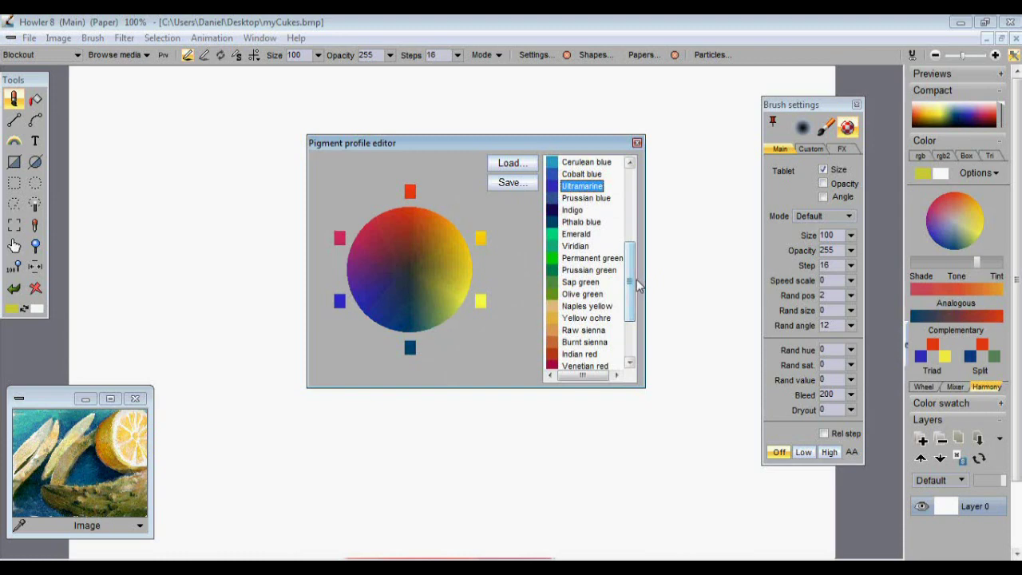
click(555, 310)
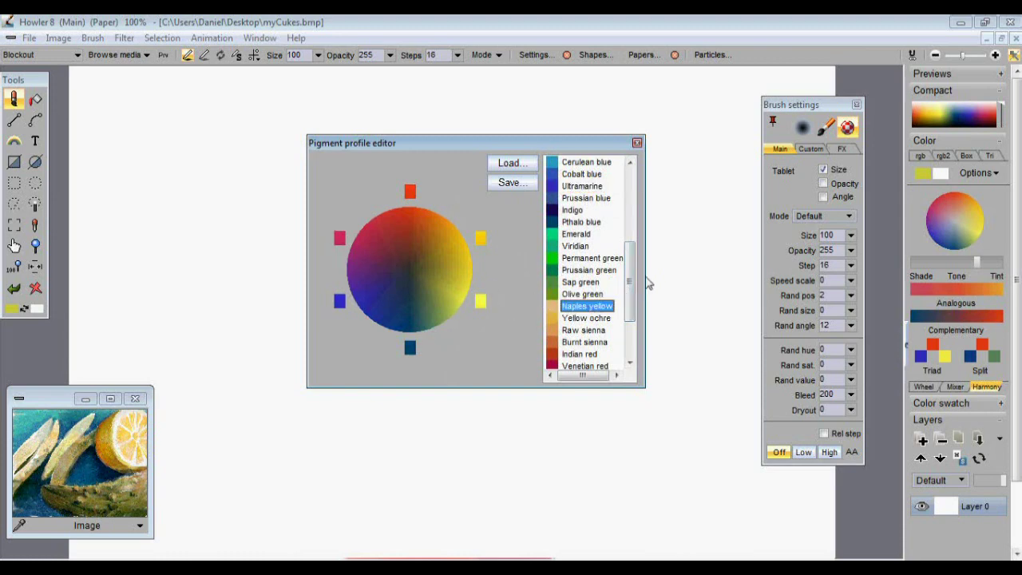
drag(630, 287, 630, 215)
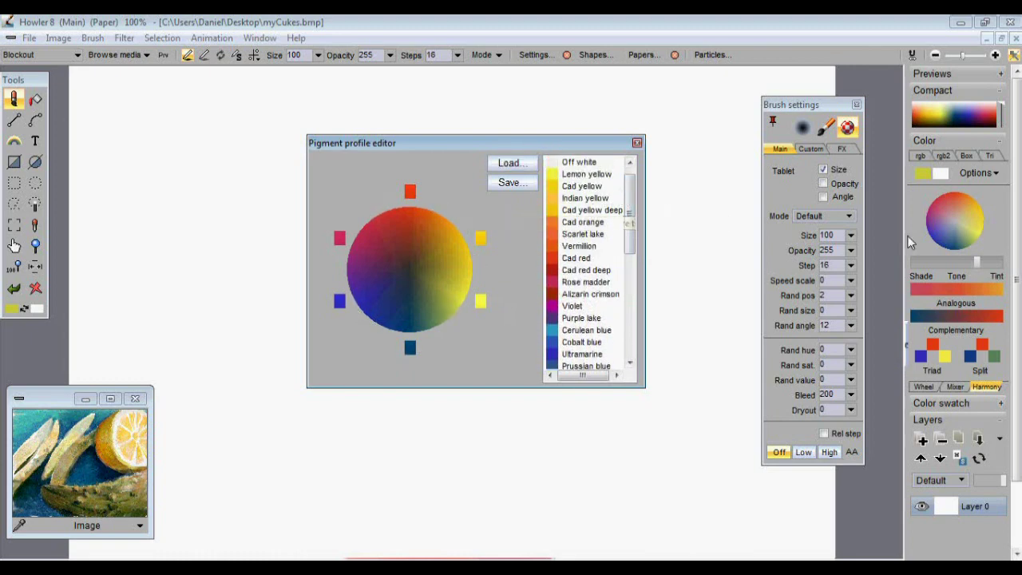
click(950, 119)
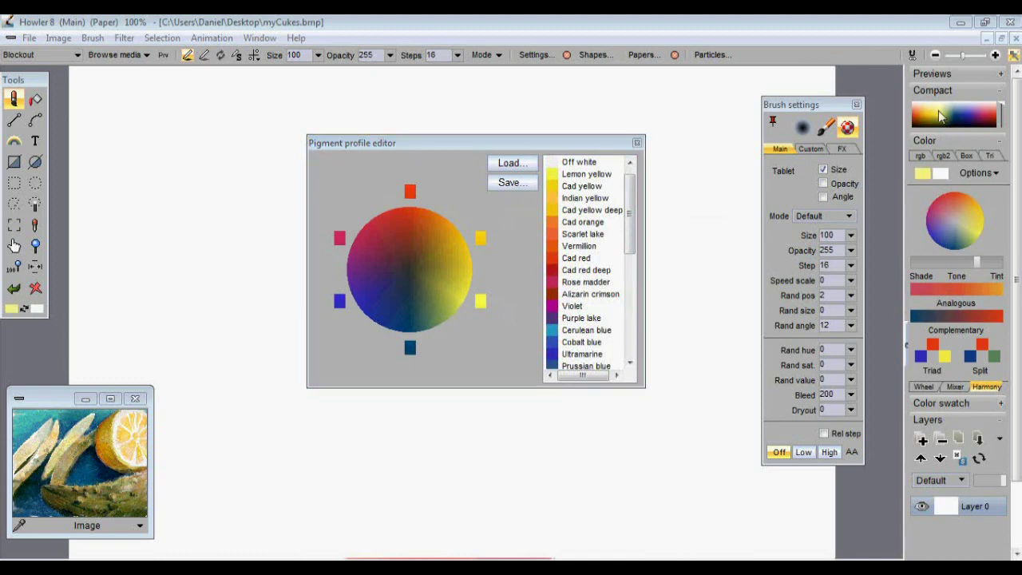
drag(922, 174, 481, 304)
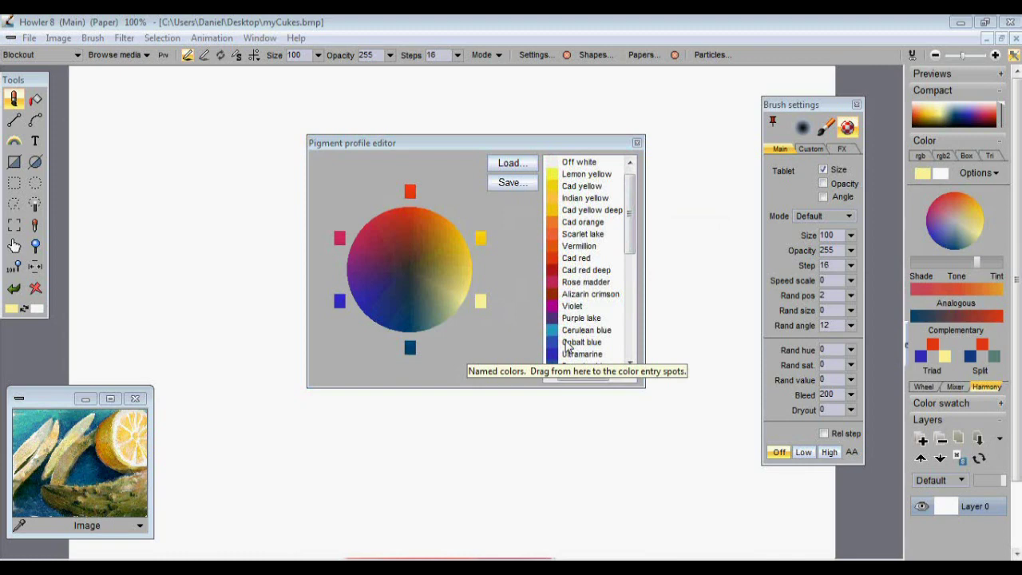
click(636, 143)
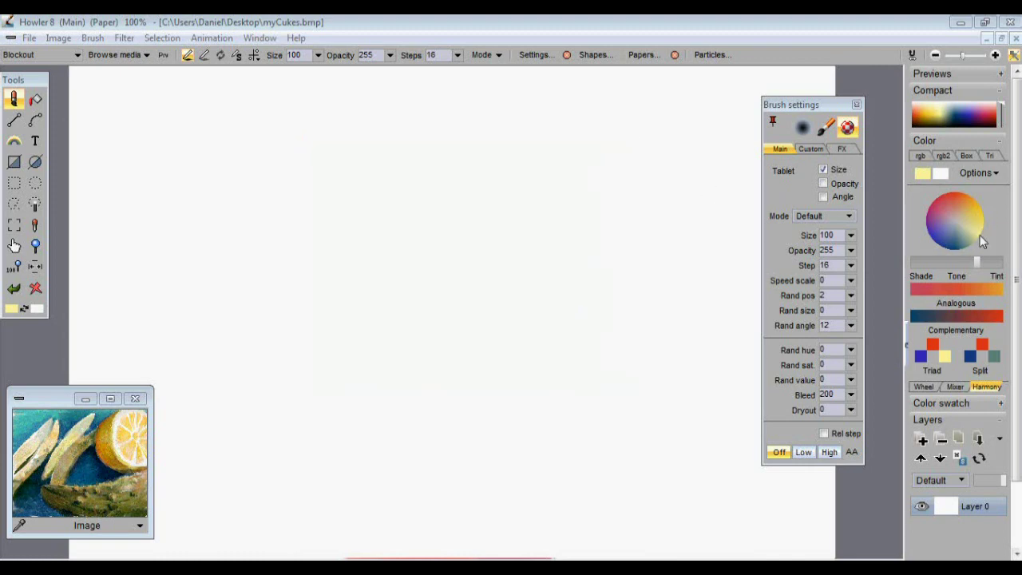
Step: Examine the custom pigment profile in the RGB, box, pop-up, triangle, wheel and harmony color pickers
click(945, 155)
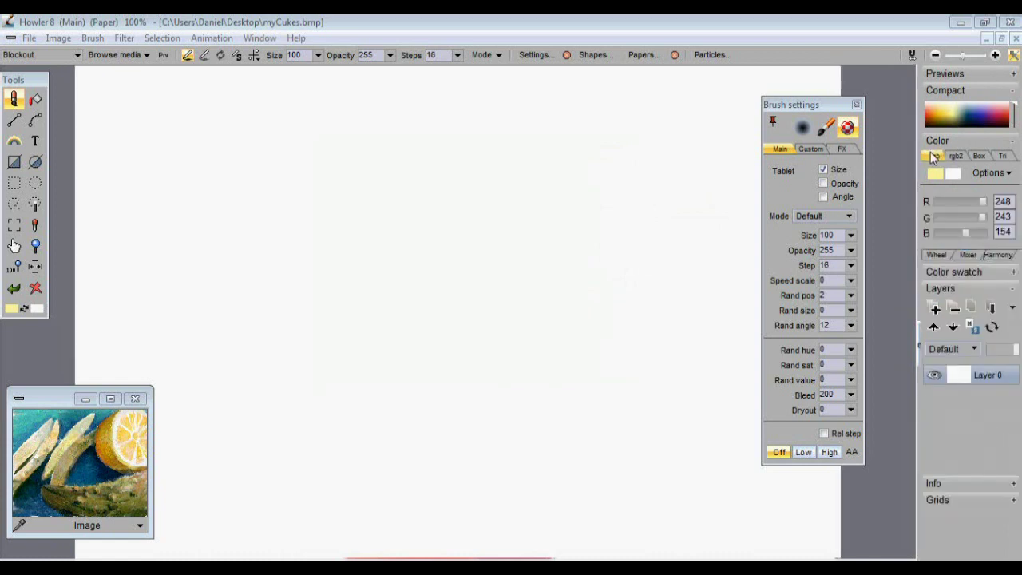
click(980, 155)
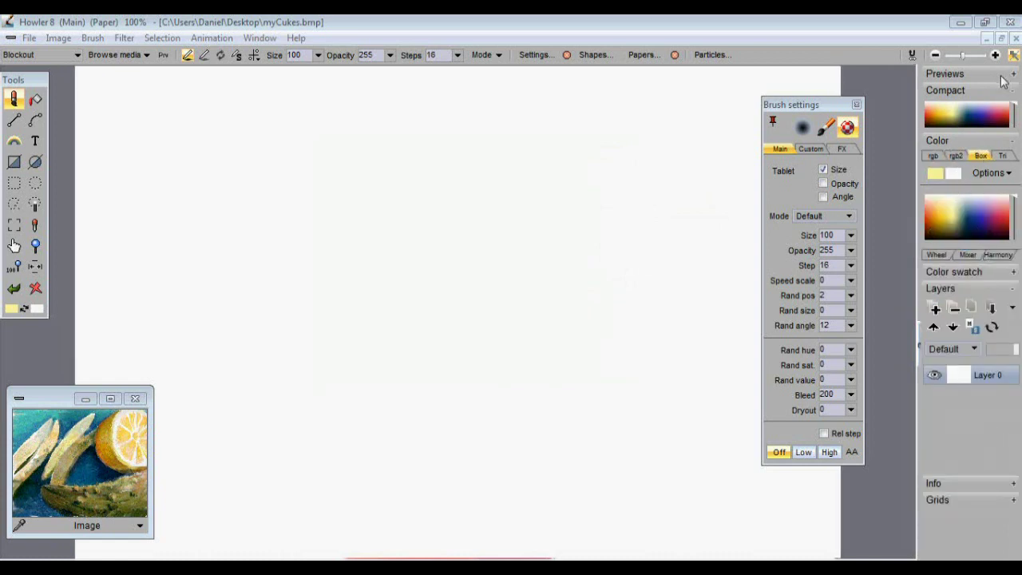
right_click(455, 233)
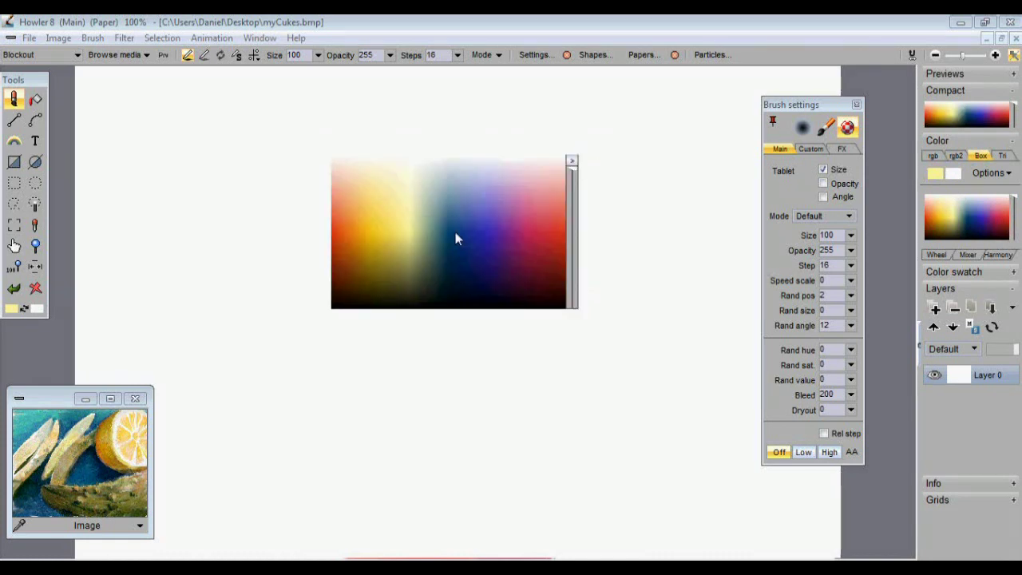
click(455, 232)
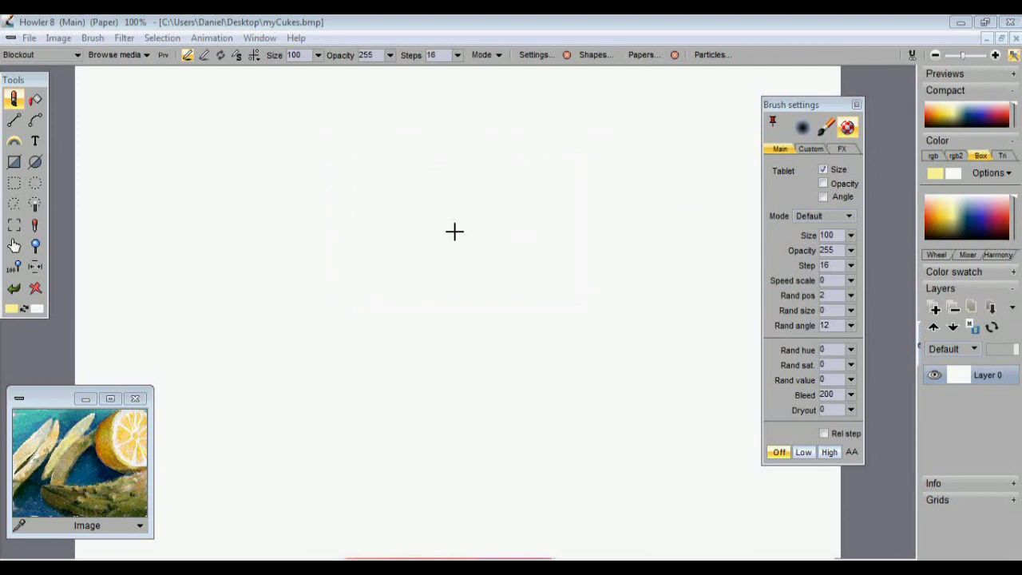
click(1002, 157)
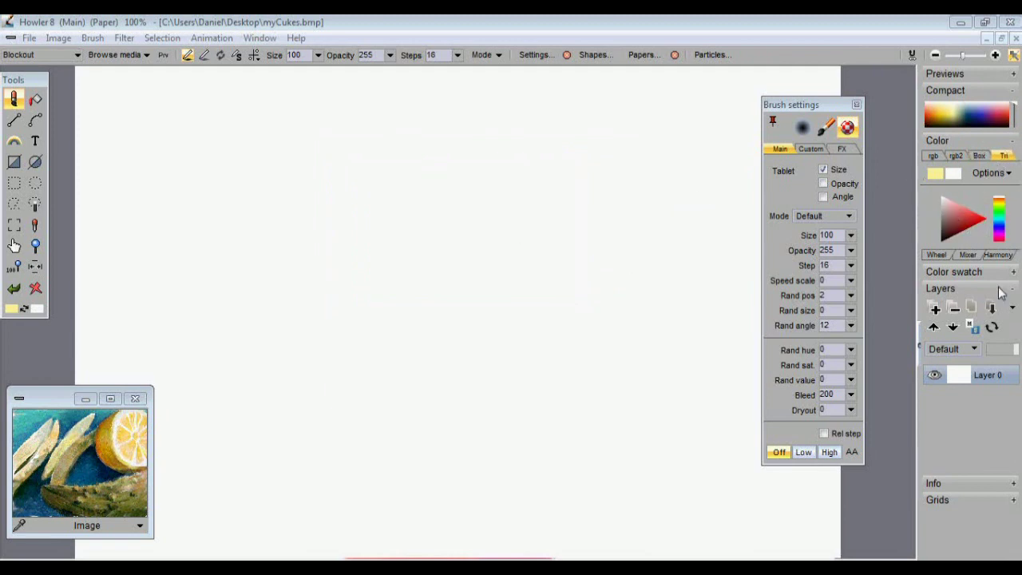
click(1003, 255)
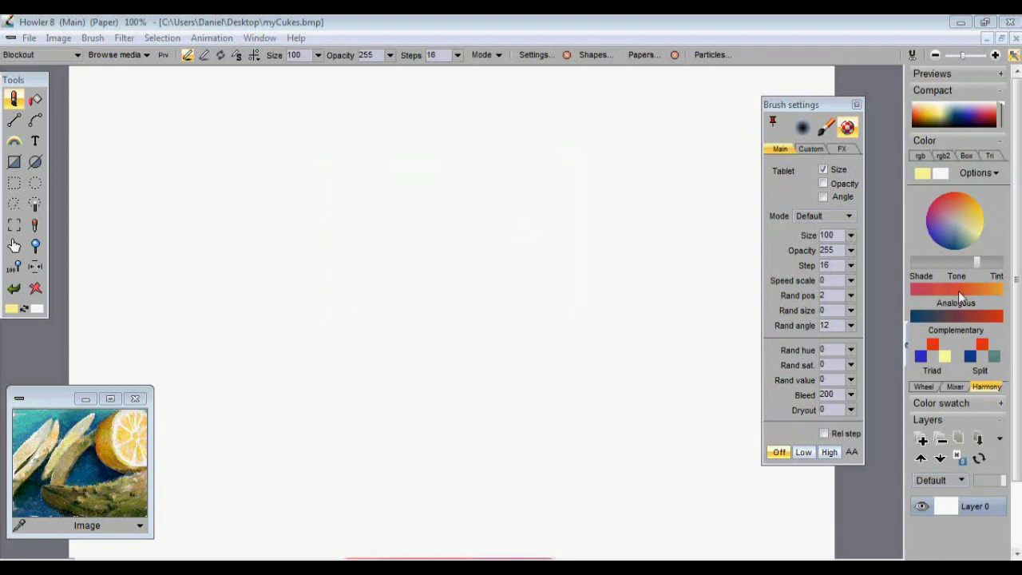
click(926, 386)
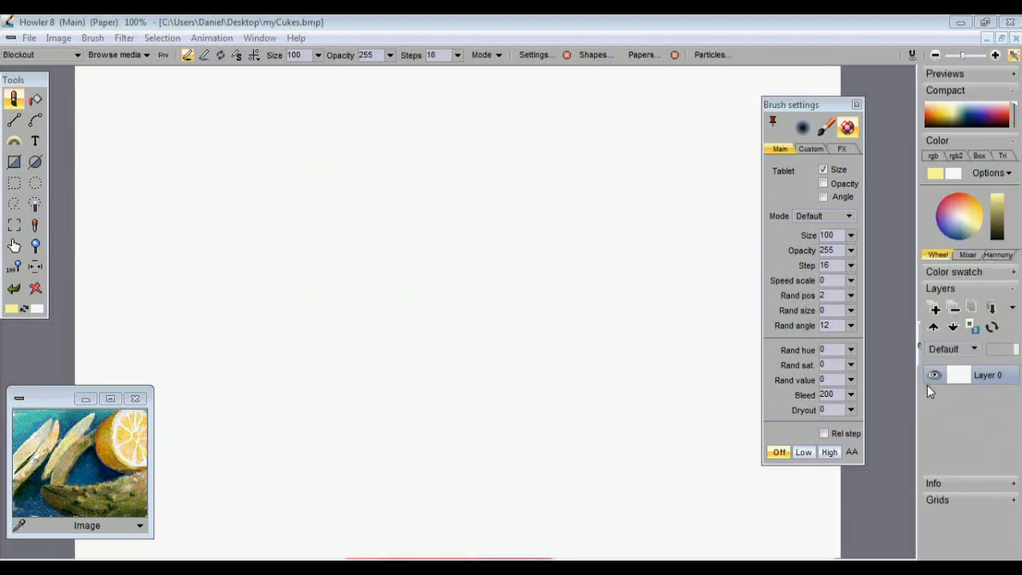
click(999, 255)
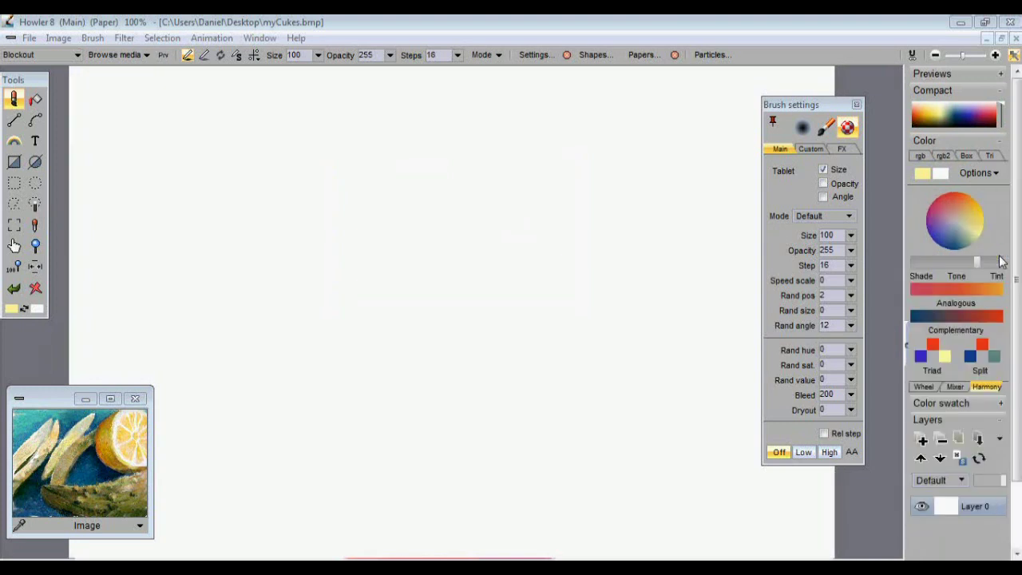
Step: Shift the harmony wheel further toward tint and paint a soft tan-yellow patch with a pale yellow patch beside it
mouse_move(986, 255)
mouse_down()
mouse_move(963, 255)
mouse_move(990, 256)
mouse_up()
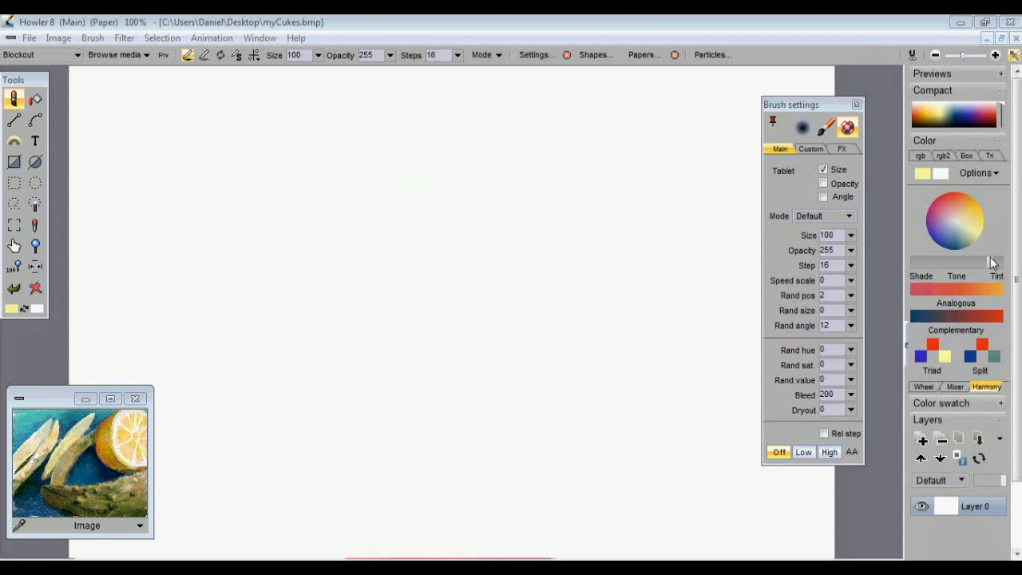
click(970, 212)
mouse_move(516, 261)
mouse_down()
mouse_move(500, 290)
mouse_move(597, 231)
mouse_move(639, 257)
mouse_move(518, 306)
mouse_up()
right_click(519, 306)
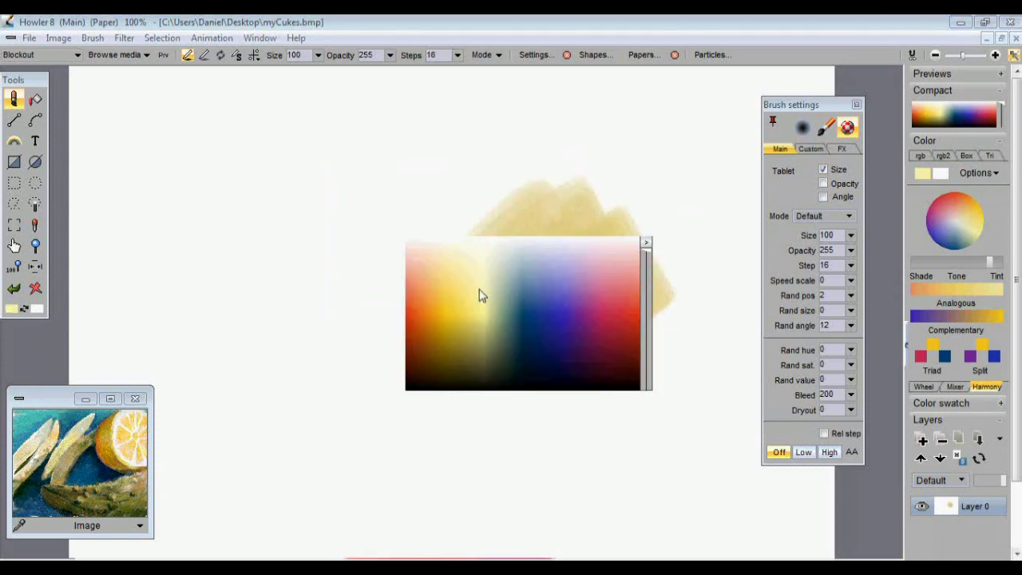
click(479, 295)
mouse_move(497, 253)
mouse_down()
mouse_move(518, 314)
mouse_move(454, 324)
mouse_move(371, 304)
mouse_move(440, 315)
mouse_move(429, 388)
mouse_up()
Step: Continue the row with overlapping golden yellow, orange and pale peach patches using colors from the pop-up picker
right_click(370, 304)
click(371, 304)
right_click(336, 321)
click(337, 318)
mouse_move(388, 272)
mouse_down()
mouse_move(296, 402)
mouse_move(345, 333)
mouse_up()
right_click(275, 323)
click(205, 308)
mouse_move(271, 263)
mouse_down()
mouse_move(210, 338)
mouse_move(294, 360)
mouse_up()
Step: Choose a rose pink and paint broad strokes over the upper edges of the peach, orange, golden and yellow patches
right_click(360, 298)
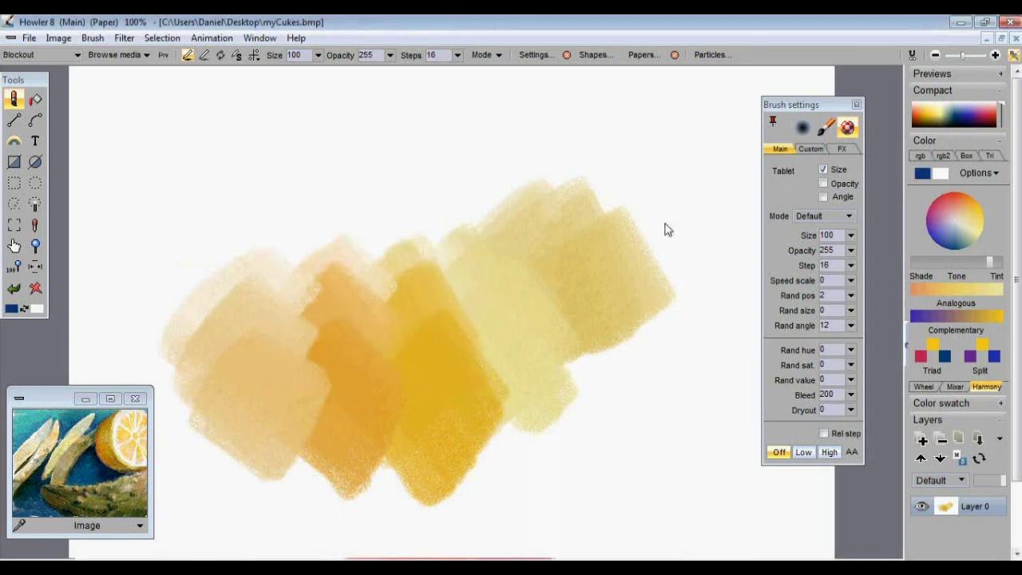
click(975, 230)
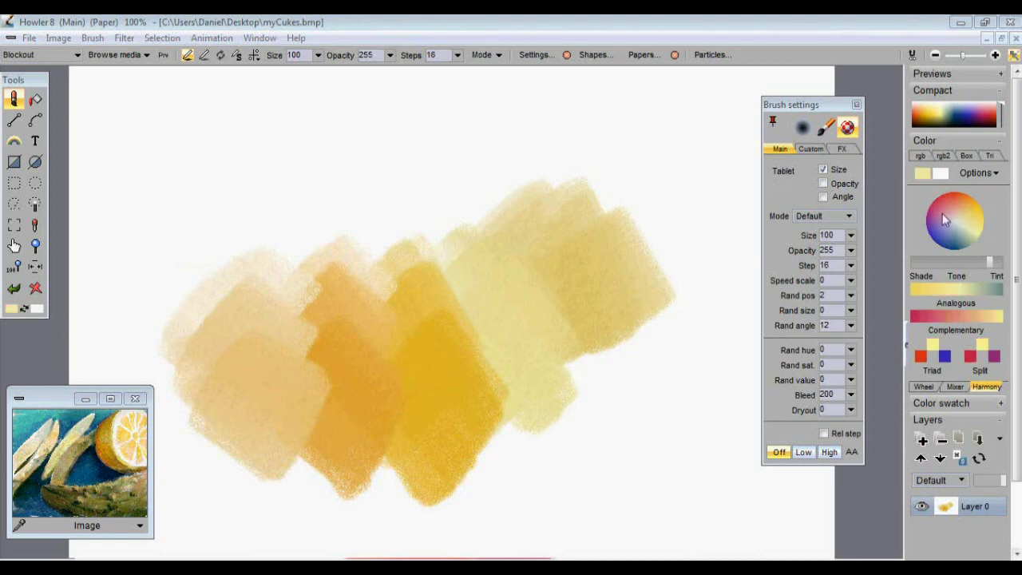
mouse_move(447, 254)
mouse_down()
mouse_move(402, 251)
mouse_move(406, 144)
mouse_move(327, 192)
mouse_up()
mouse_move(349, 281)
mouse_down()
mouse_move(287, 322)
mouse_move(320, 226)
mouse_move(290, 242)
mouse_up()
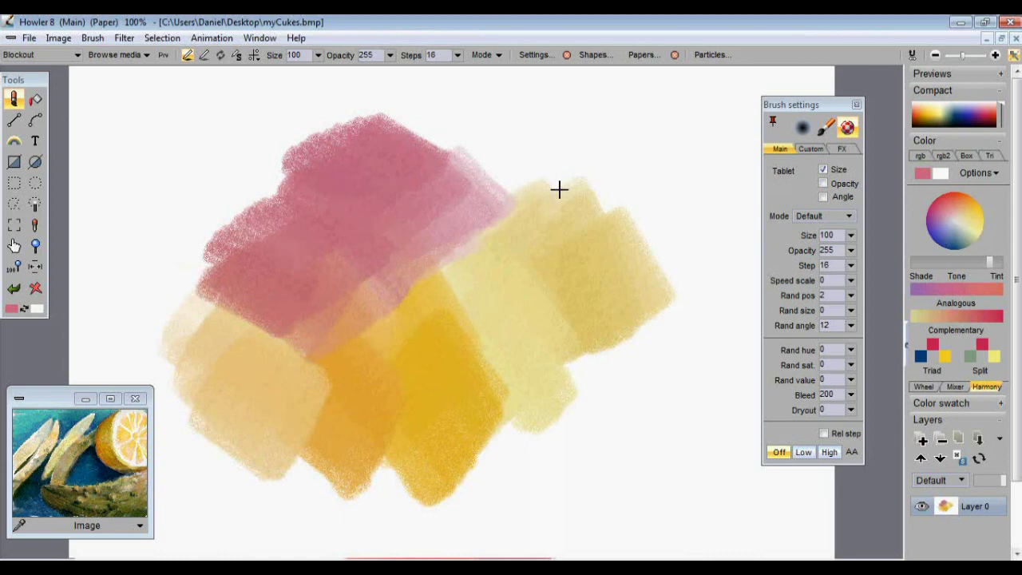
mouse_move(575, 174)
mouse_down()
mouse_move(467, 256)
mouse_move(518, 235)
mouse_move(526, 273)
mouse_move(653, 226)
mouse_move(632, 285)
mouse_up()
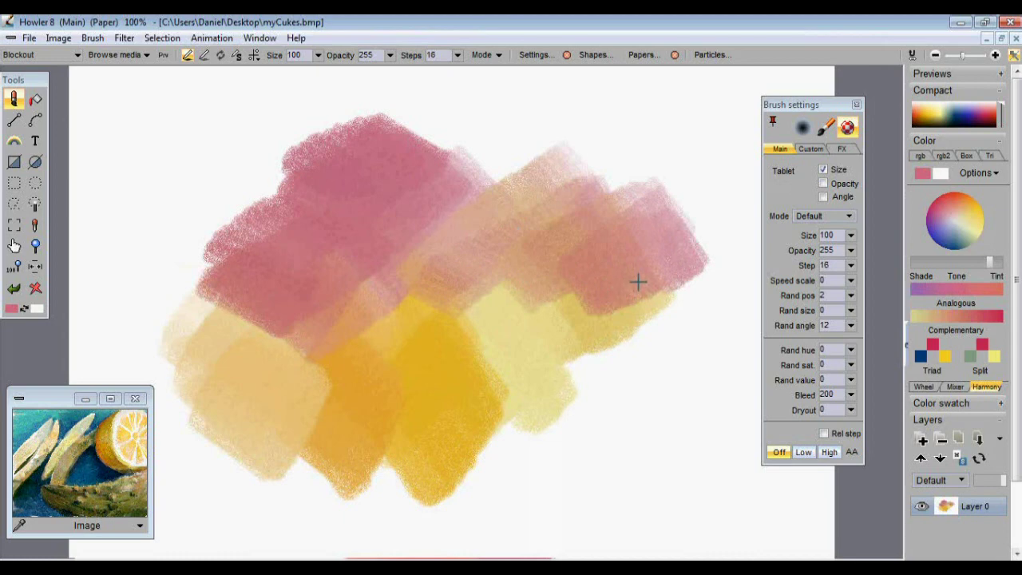